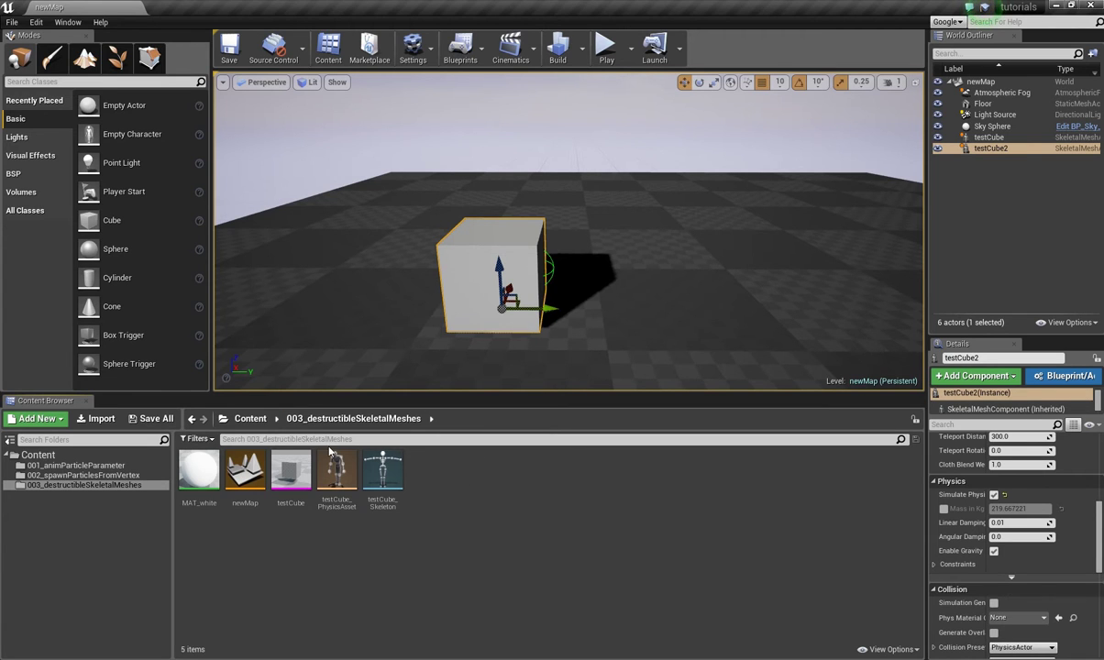
# Open the testCube skeletal mesh, examine its fractured geometry in wireframe view, and close its editor.
pyautogui.rightClick(294, 472)
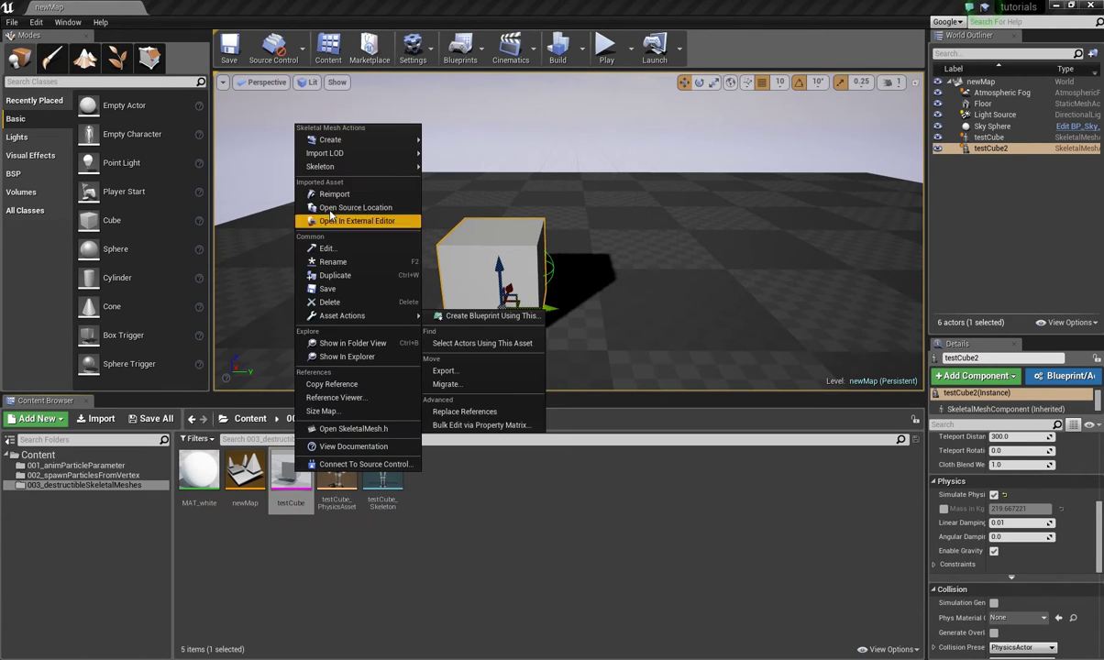
pyautogui.click(343, 247)
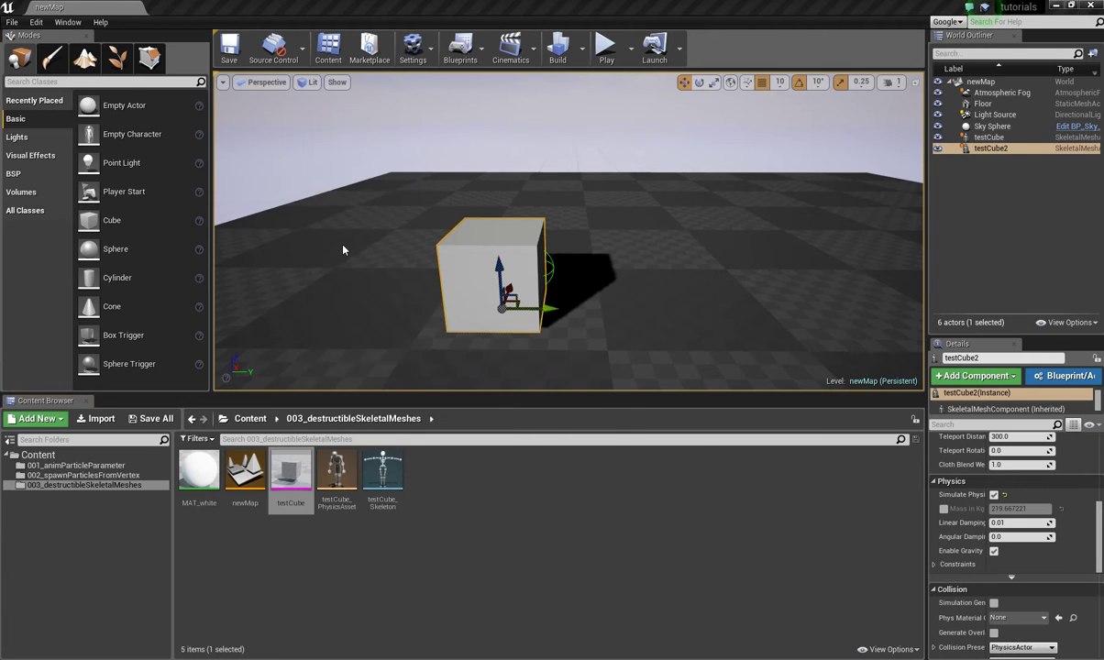
pyautogui.click(358, 137)
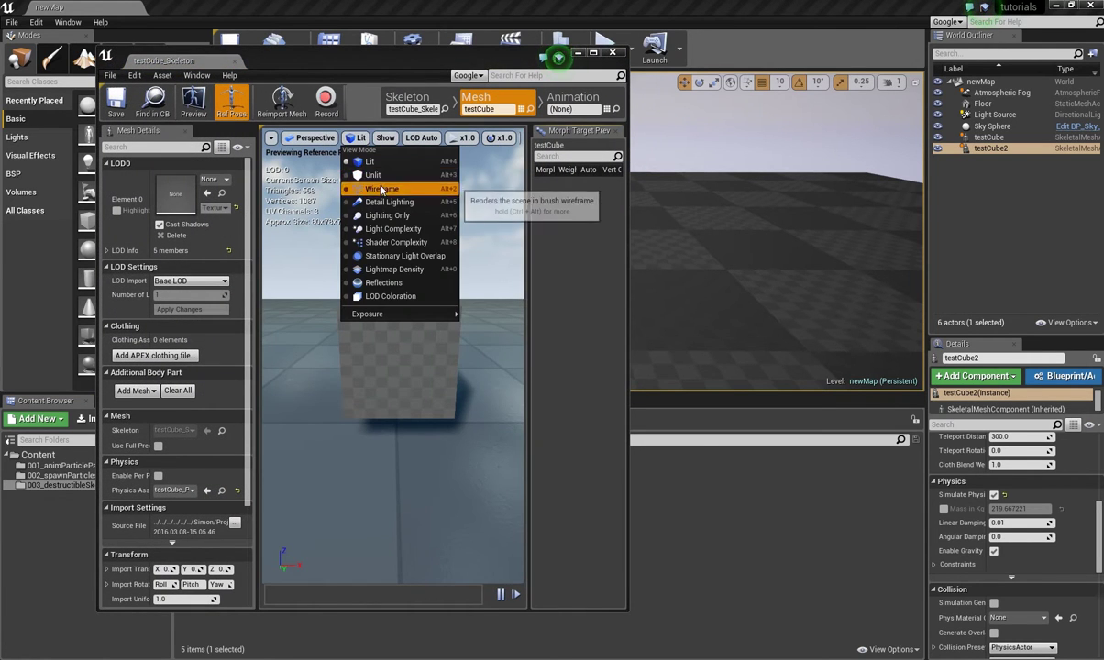
pyautogui.click(382, 189)
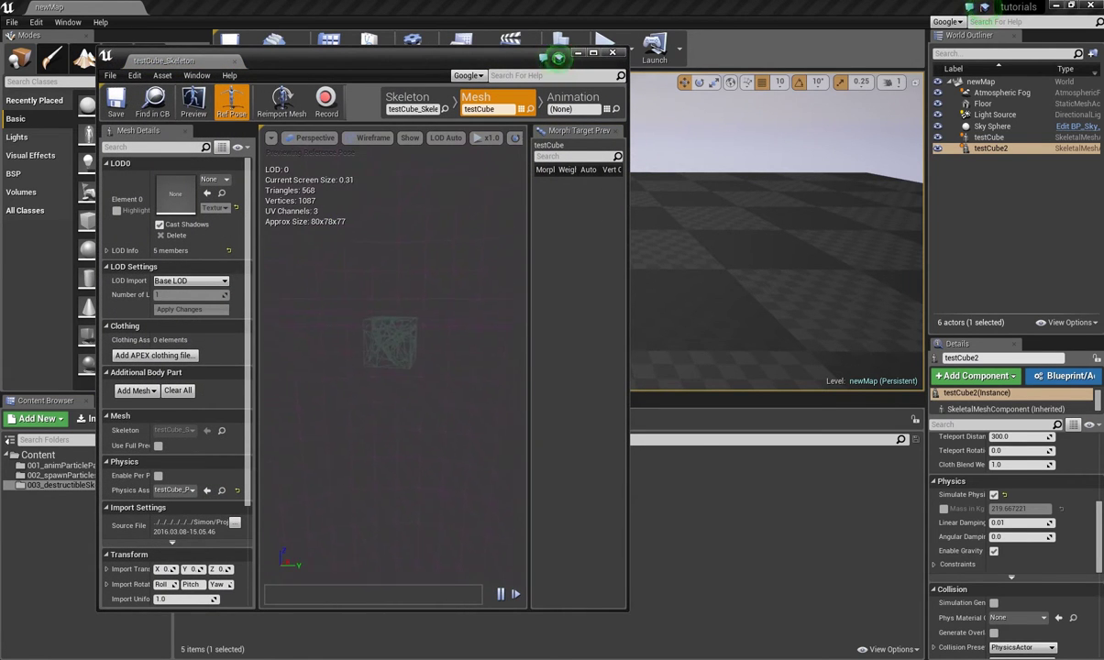
pyautogui.moveTo(432, 312); pyautogui.dragTo(432, 283, button='right')
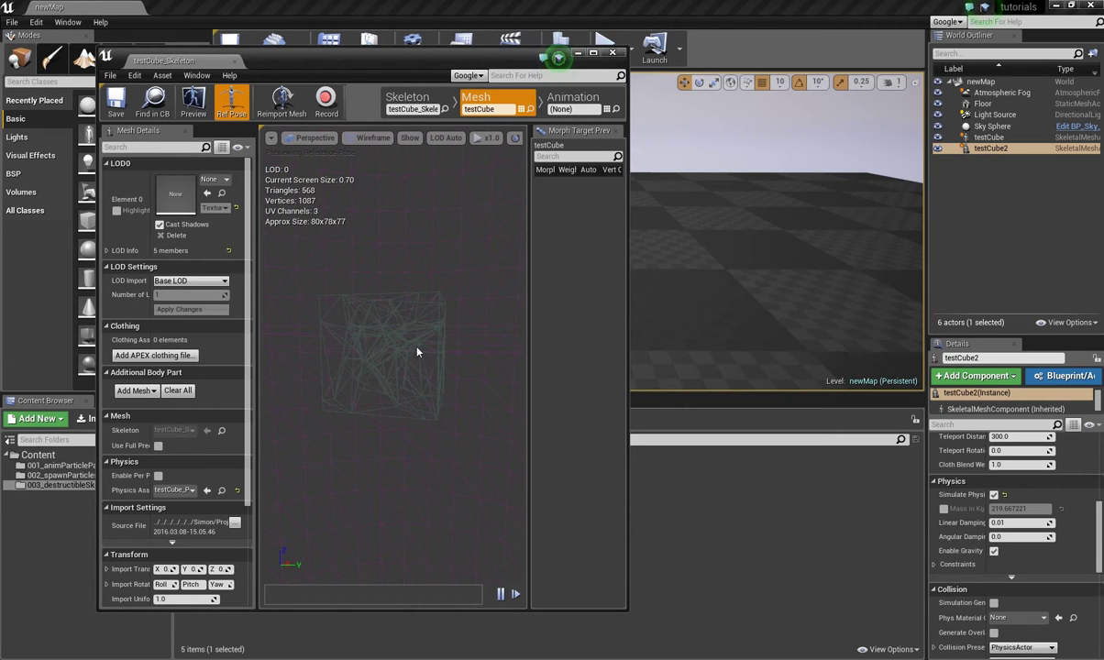
pyautogui.click(613, 53)
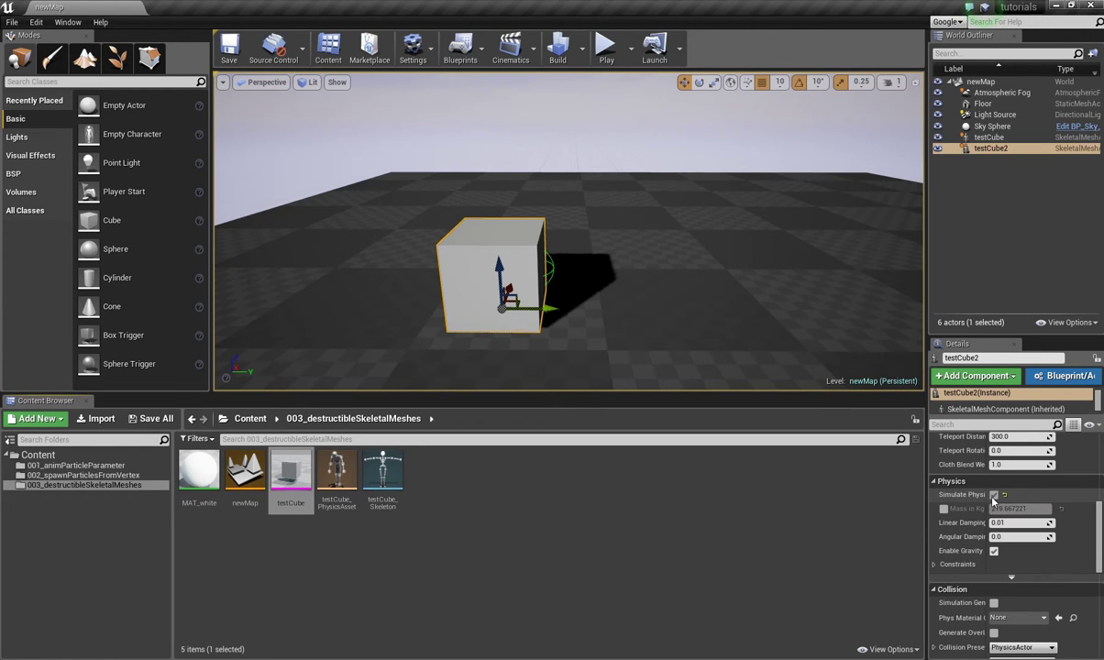
# Play the level to watch how testCube2 behaves with physics simulation, and end the play session.
pyautogui.click(605, 48)
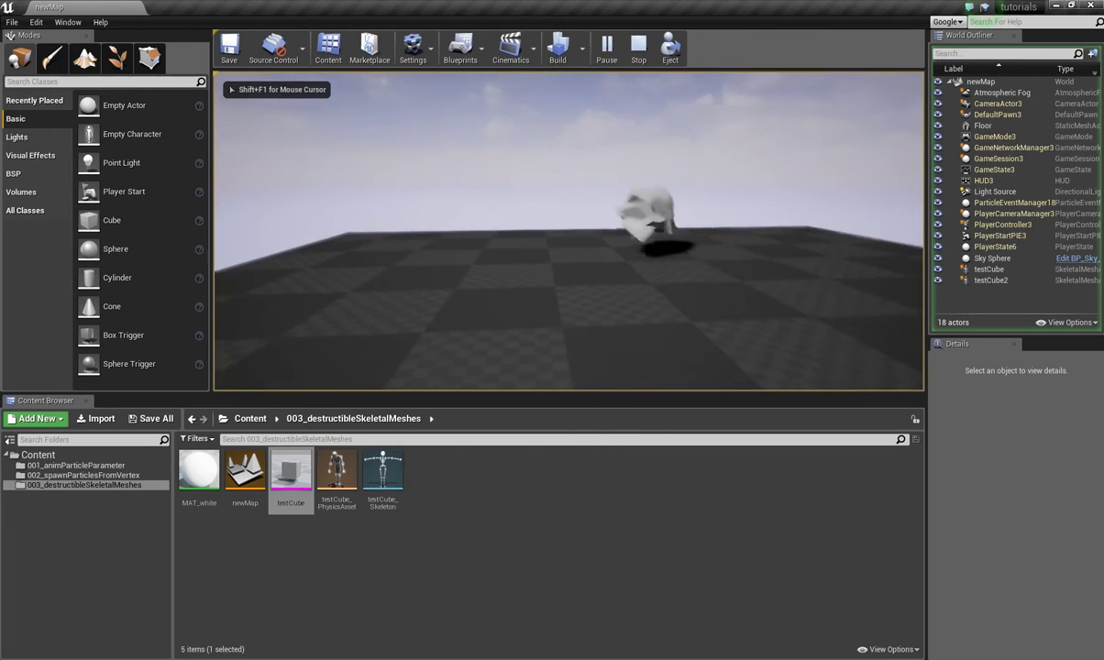
pyautogui.press('Escape')
pyautogui.scroll(2, 591, 197)
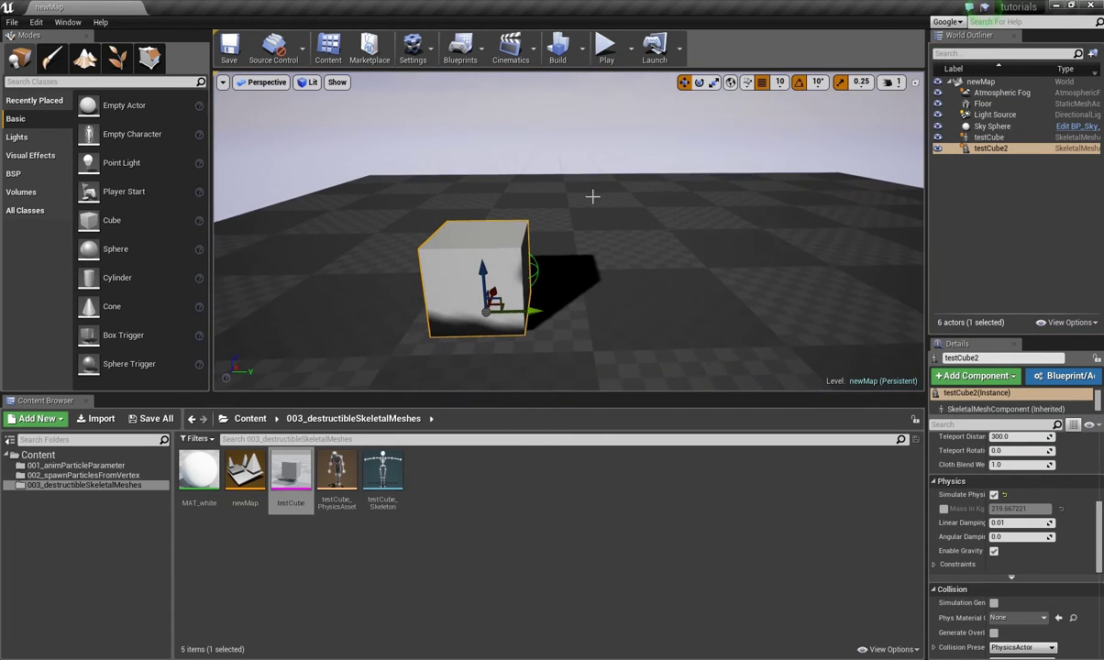
# Open testCube_PhysicsAsset for editing and examine the collision bodies around the cube from several angles.
pyautogui.rightClick(362, 457)
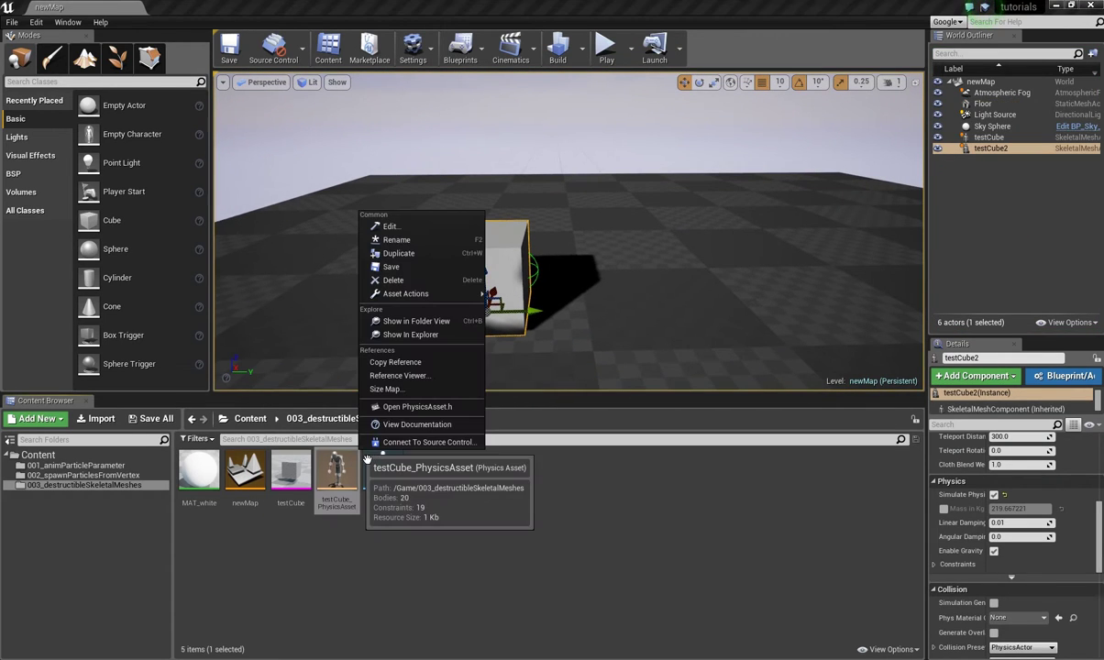
pyautogui.click(390, 225)
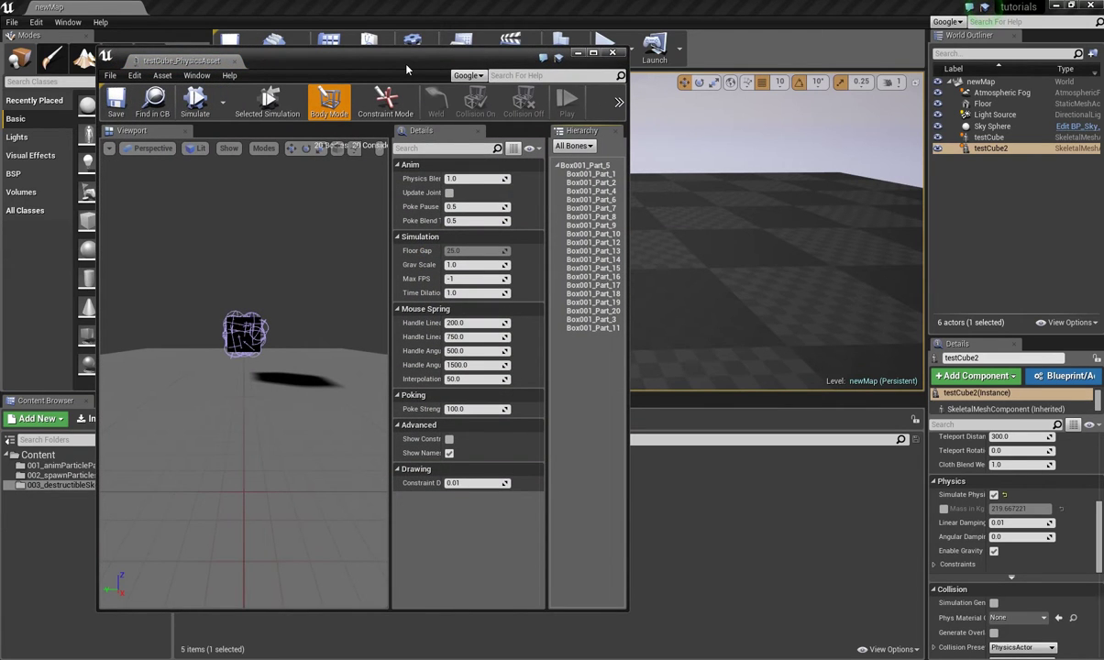
pyautogui.moveTo(407, 69); pyautogui.dragTo(1, 64)
pyautogui.press('w')
pyautogui.moveTo(184, 367); pyautogui.dragTo(266, 385, button='right')
pyautogui.press('a')
pyautogui.scroll(-5, 162, 296)
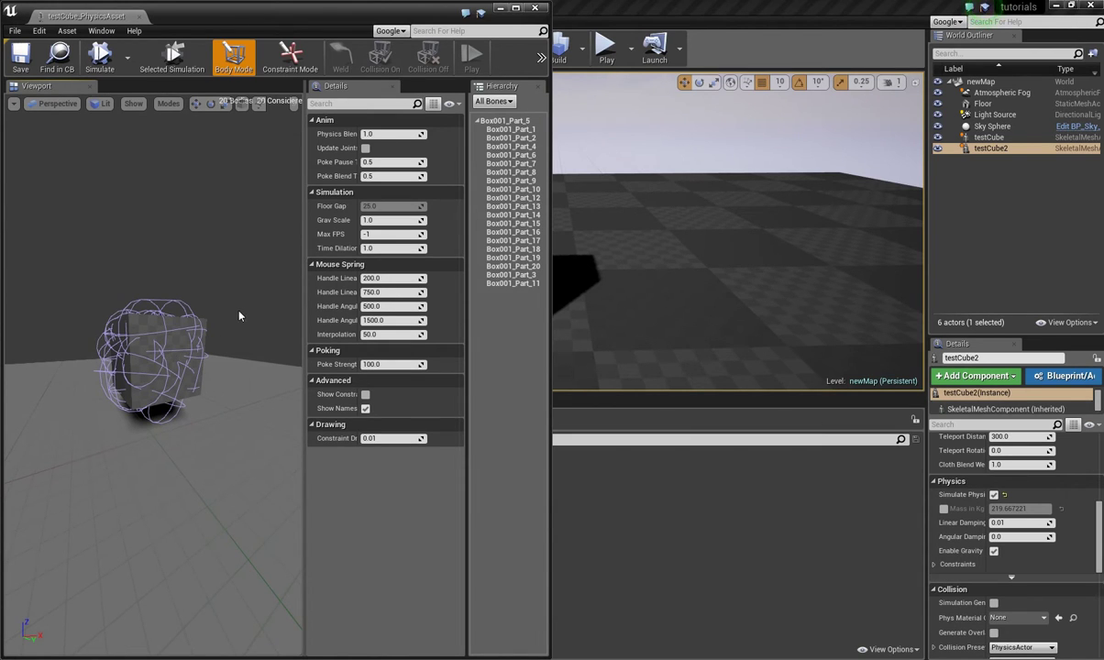
pyautogui.moveTo(239, 316); pyautogui.dragTo(241, 341, button='right')
pyautogui.press('w')
pyautogui.moveTo(186, 291); pyautogui.dragTo(186, 283, button='right')
pyautogui.press('s')
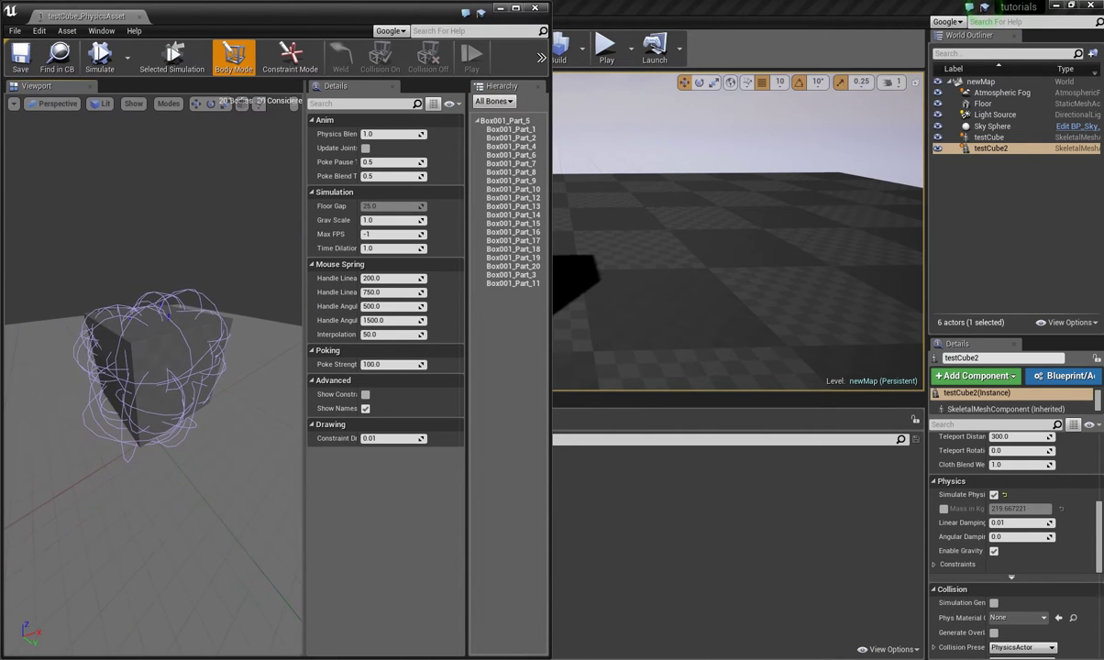
# Delete the physics constraints of all bones in constraint mode.
pyautogui.click(290, 57)
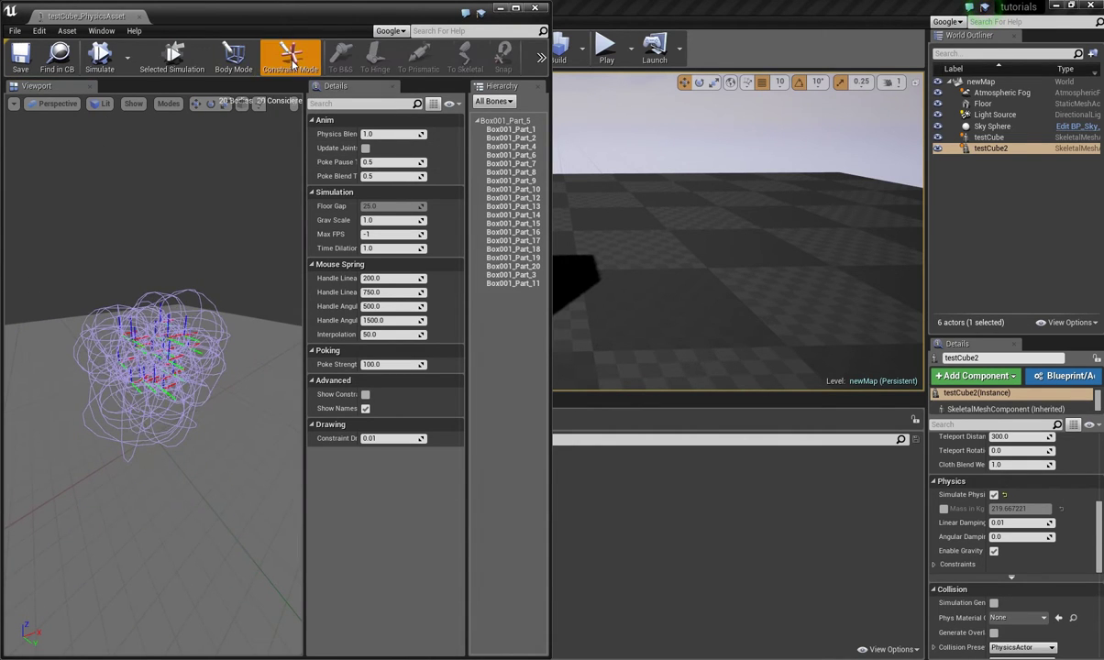
pyautogui.keyDown('shift'); pyautogui.click(518, 282); pyautogui.keyUp('shift')
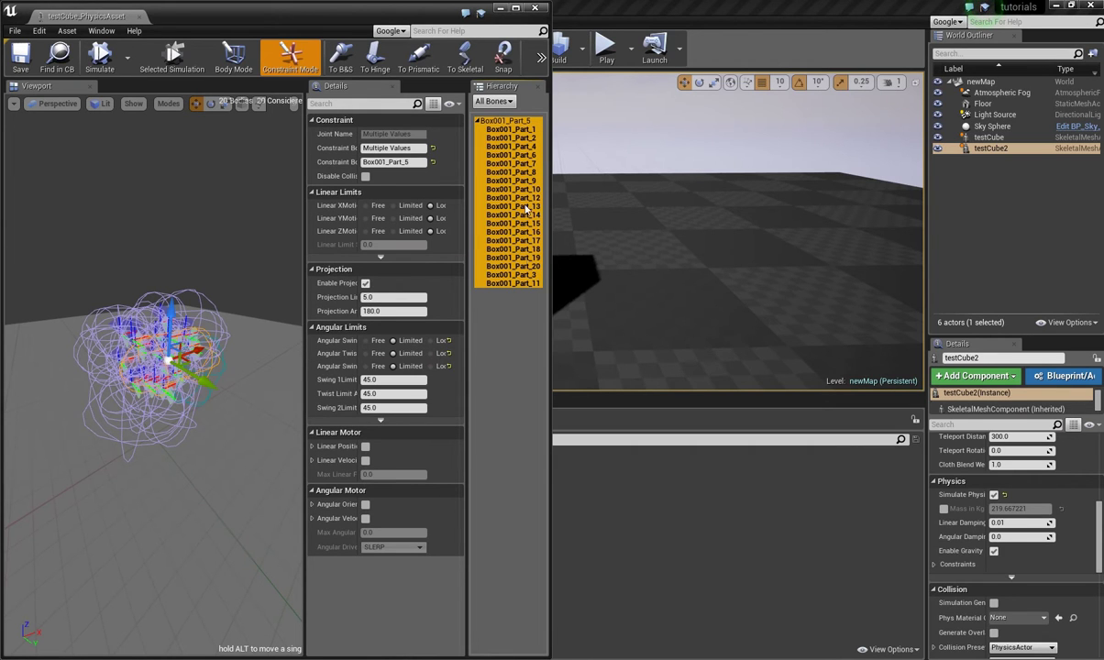
pyautogui.press('Escape')
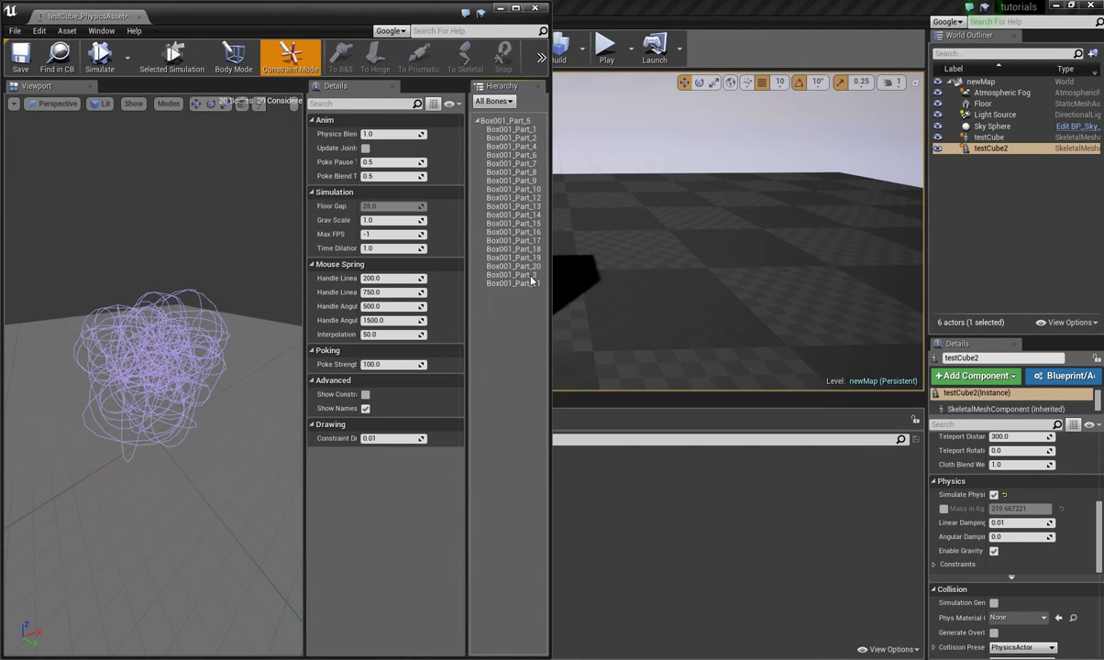
# Return to body mode, run the physics simulation to see how the unconstrained pieces move, and stop it.
pyautogui.click(234, 57)
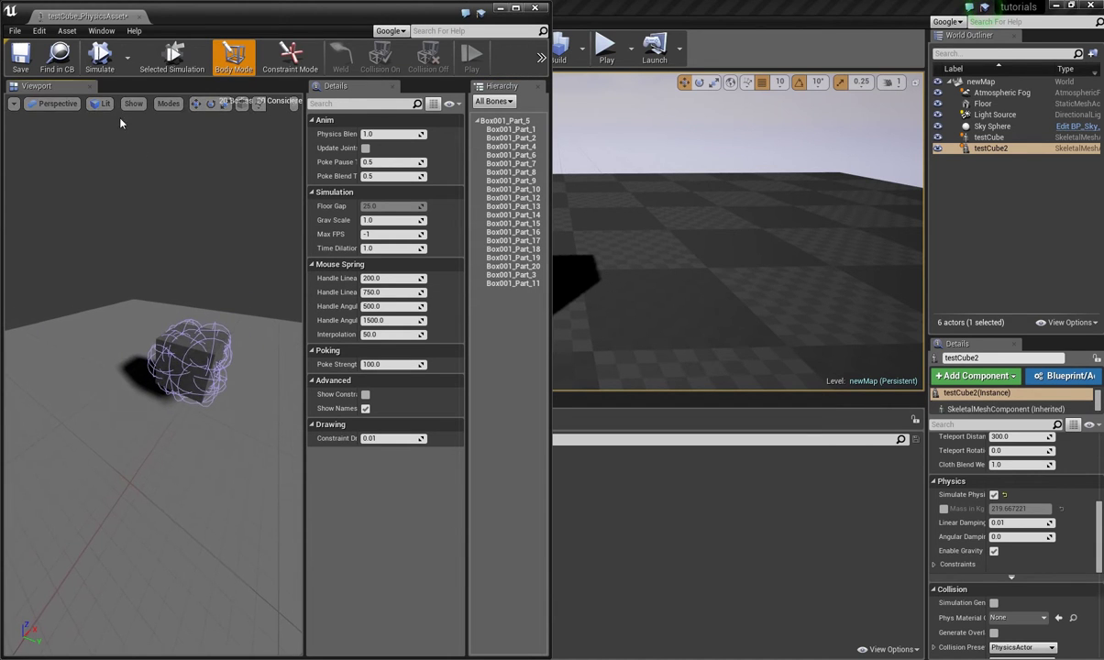
pyautogui.click(100, 56)
pyautogui.moveTo(175, 241); pyautogui.dragTo(197, 277, button='right')
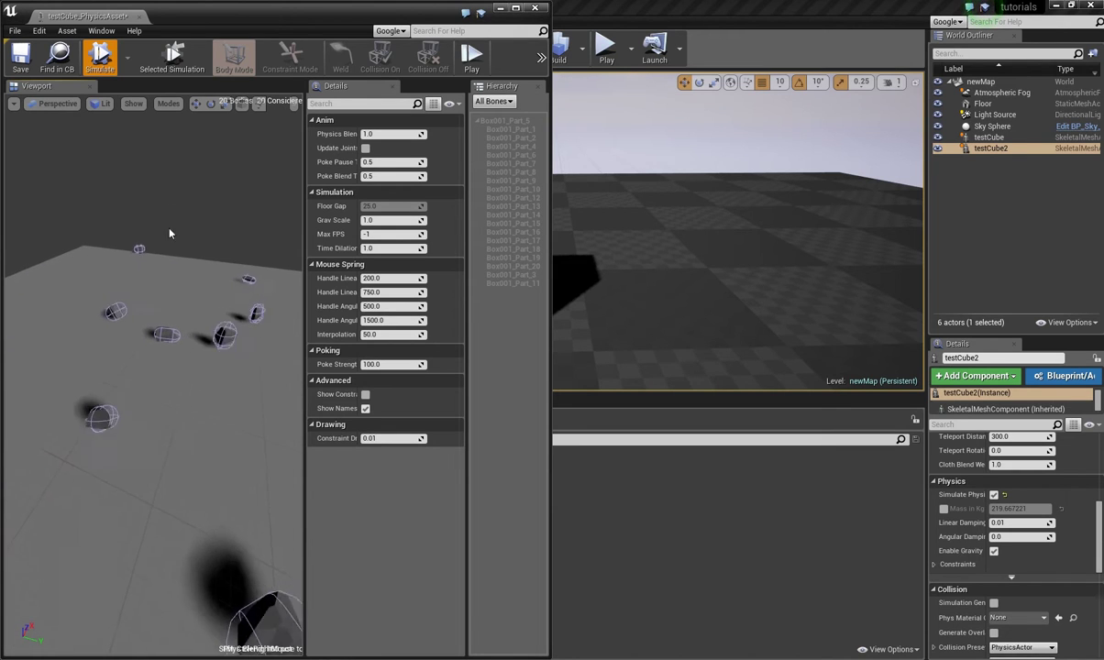
pyautogui.click(102, 60)
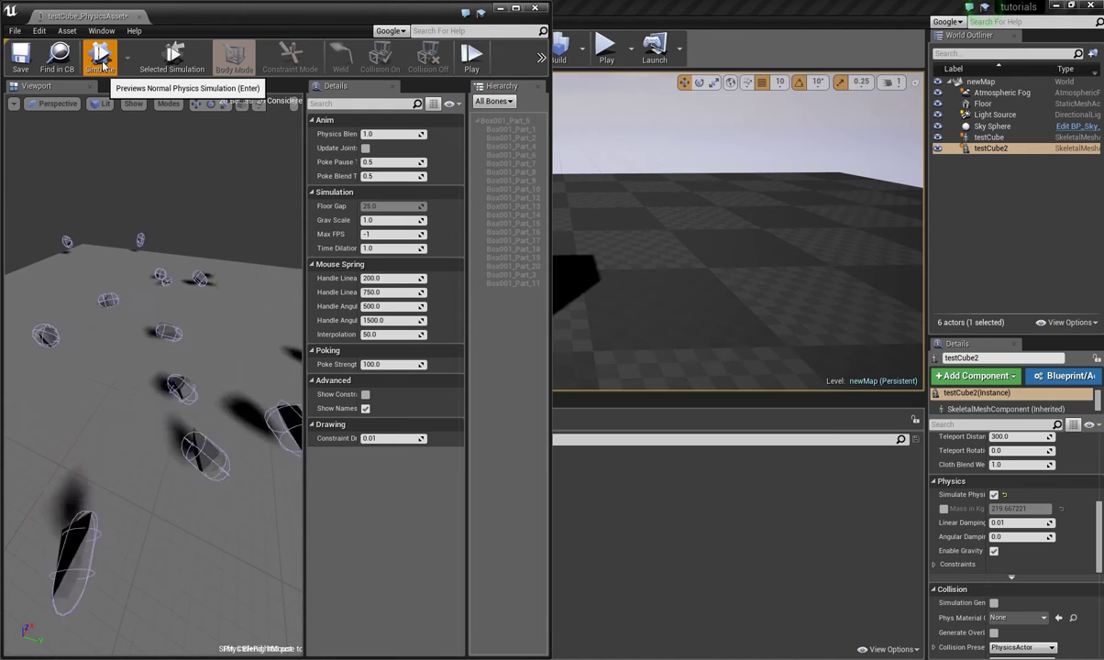
pyautogui.click(103, 60)
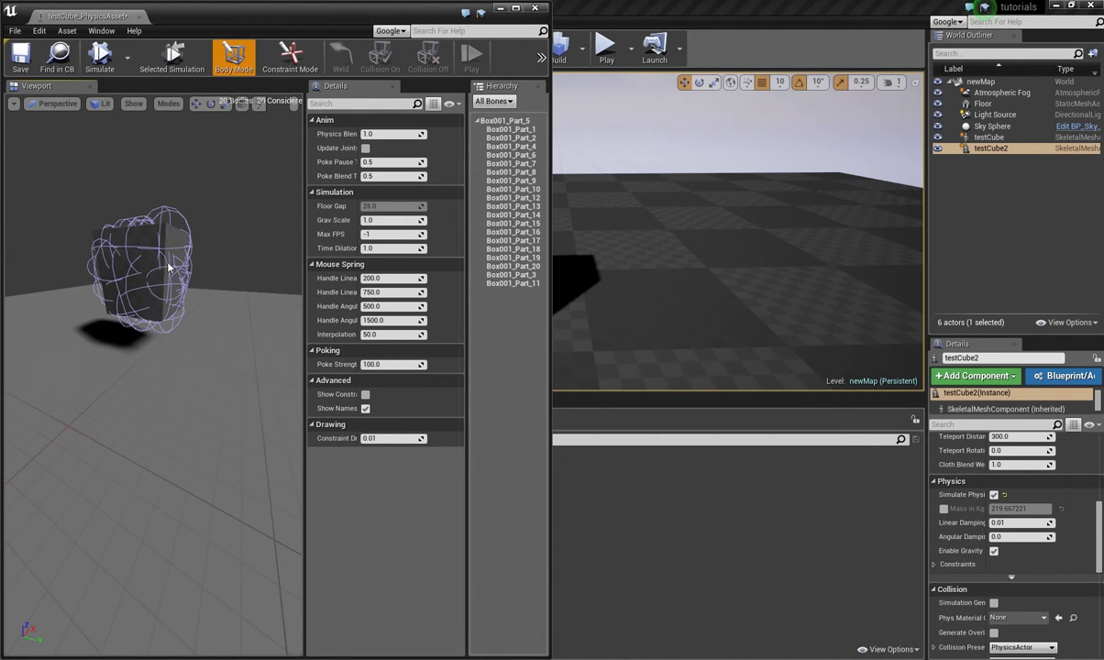
# Select the collision bodies of all bones and scale them down uniformly until they sit inside the cube.
pyautogui.click(505, 121)
pyautogui.keyDown('shift'); pyautogui.click(497, 285); pyautogui.keyUp('shift')
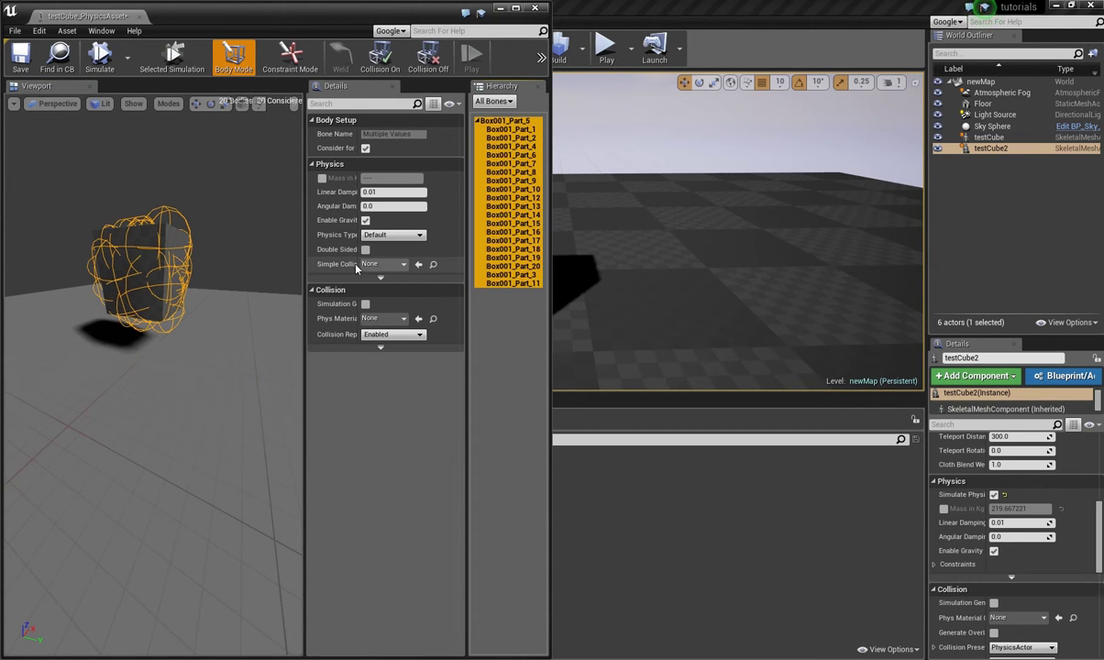
pyautogui.moveTo(195, 266)
pyautogui.mouseDown(button='right')
pyautogui.moveTo(174, 264)
pyautogui.moveTo(196, 257)
pyautogui.mouseUp(button='right')
pyautogui.scroll(-4, 196, 257)
pyautogui.press('e')
pyautogui.press('r')
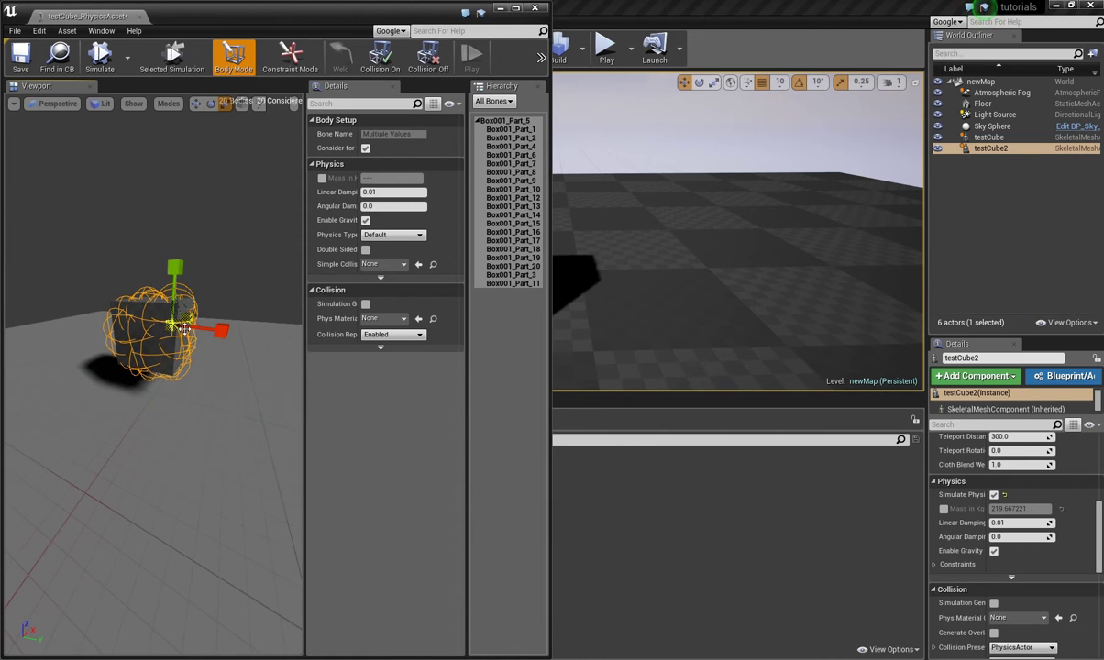
pyautogui.moveTo(175, 332); pyautogui.dragTo(174, 332)
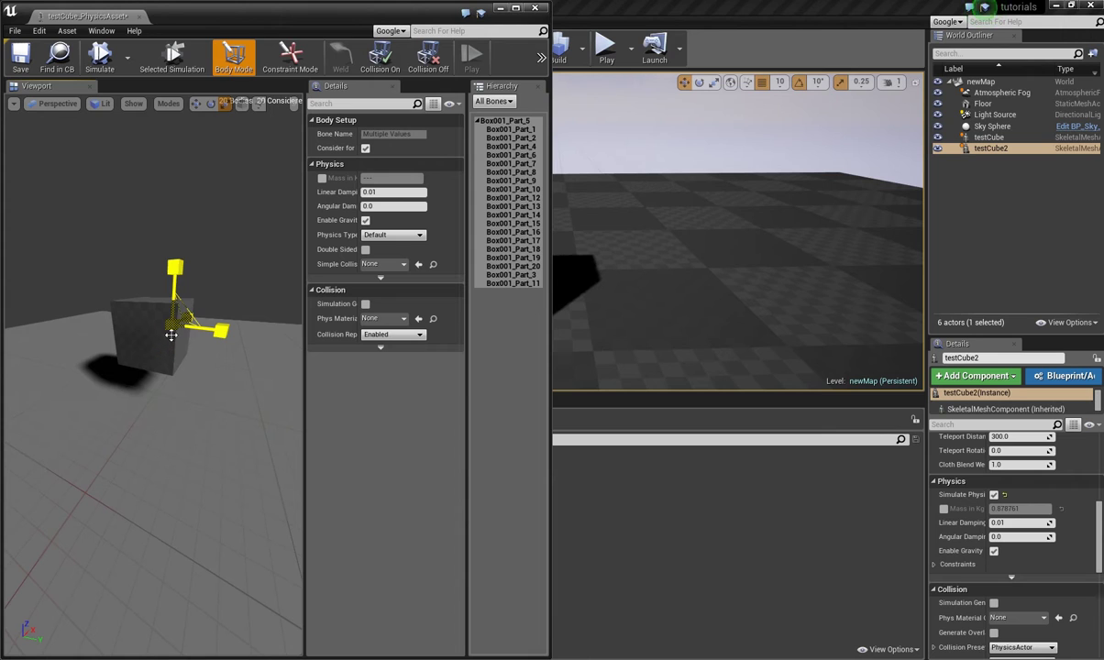
# Simulate the cube with the shrunken collision bodies to check how the pieces fall, and stop the simulation.
pyautogui.click(105, 65)
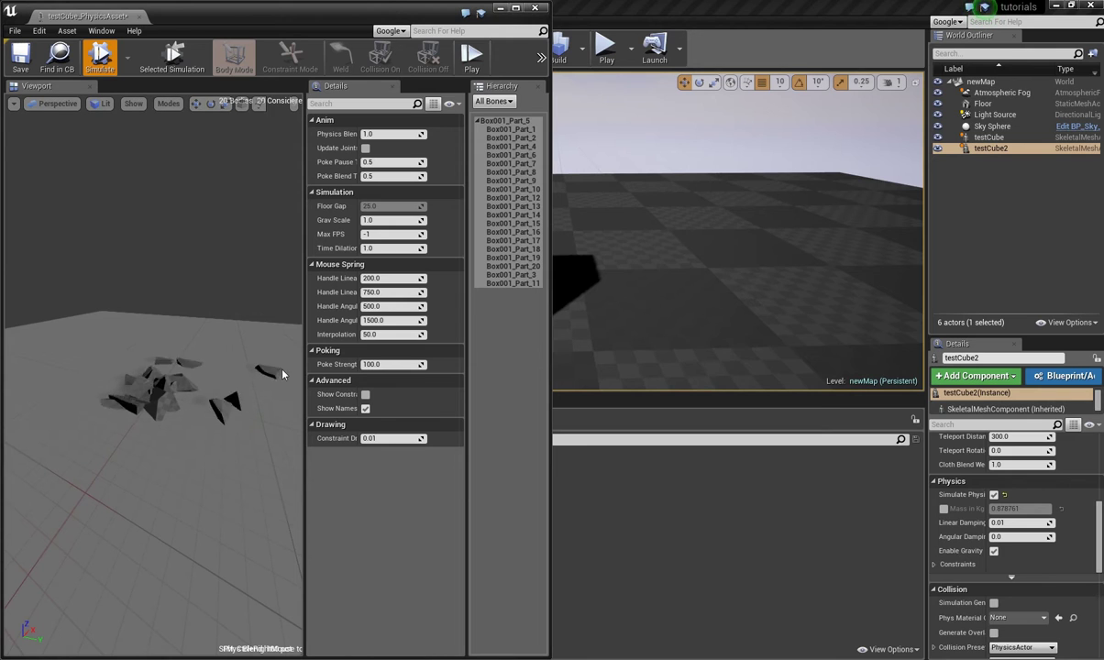
pyautogui.moveTo(256, 334); pyautogui.dragTo(286, 327, button='right')
pyautogui.click(99, 66)
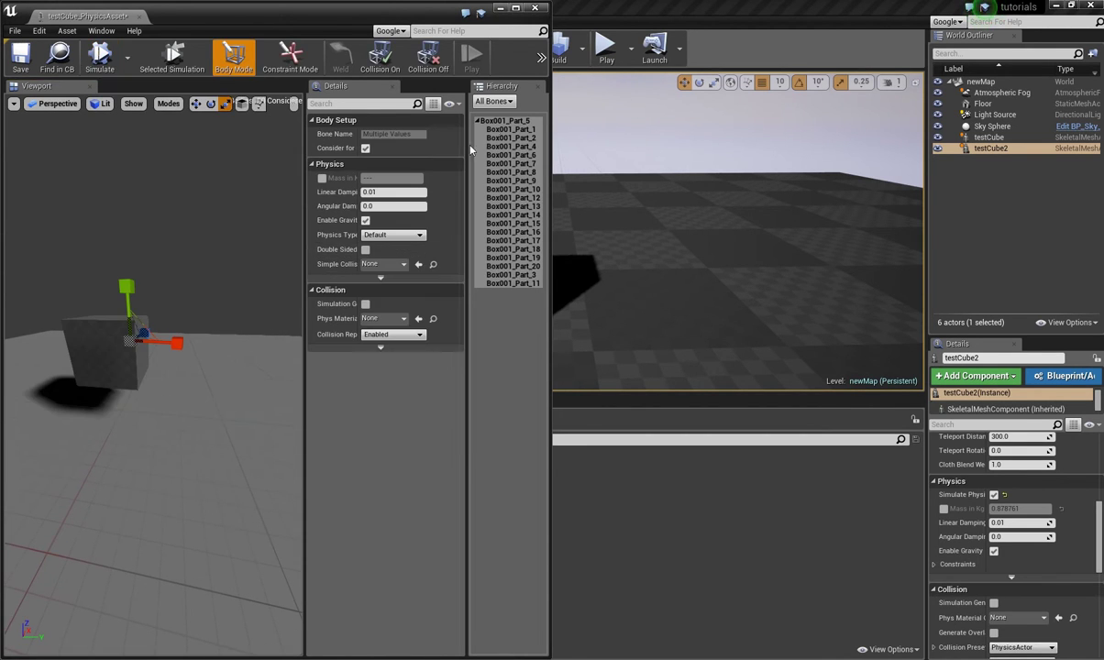
# Delete the collision bodies of all bones, from Box001_Part_5 to Box001_Part_11.
pyautogui.click(503, 121)
pyautogui.keyDown('shift'); pyautogui.click(504, 282); pyautogui.keyUp('shift')
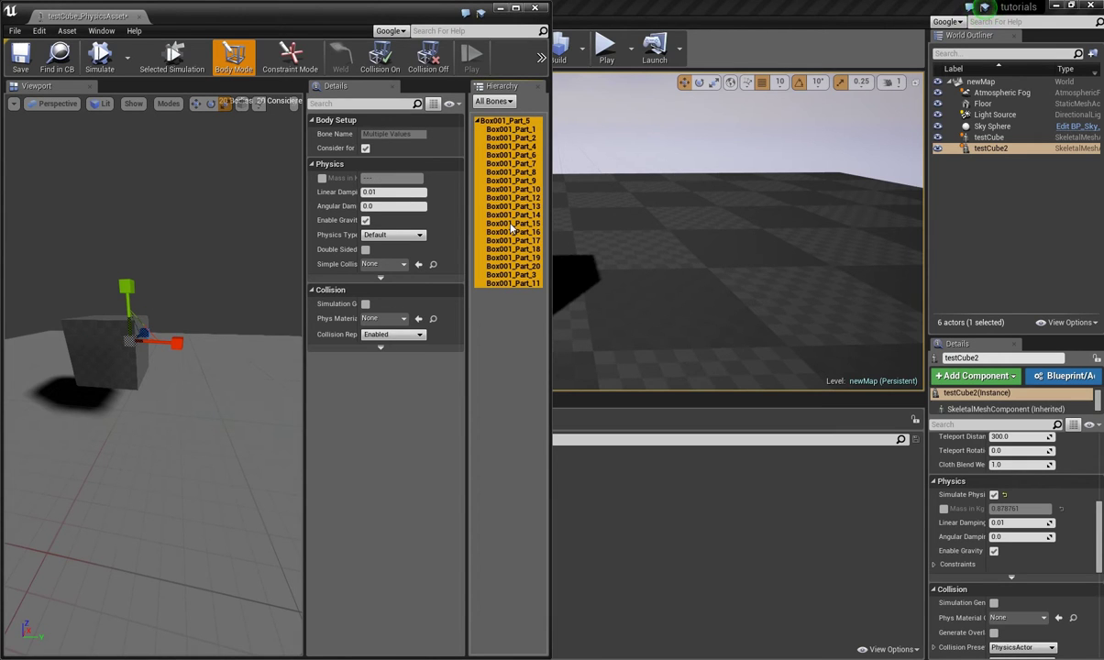
pyautogui.press('Escape')
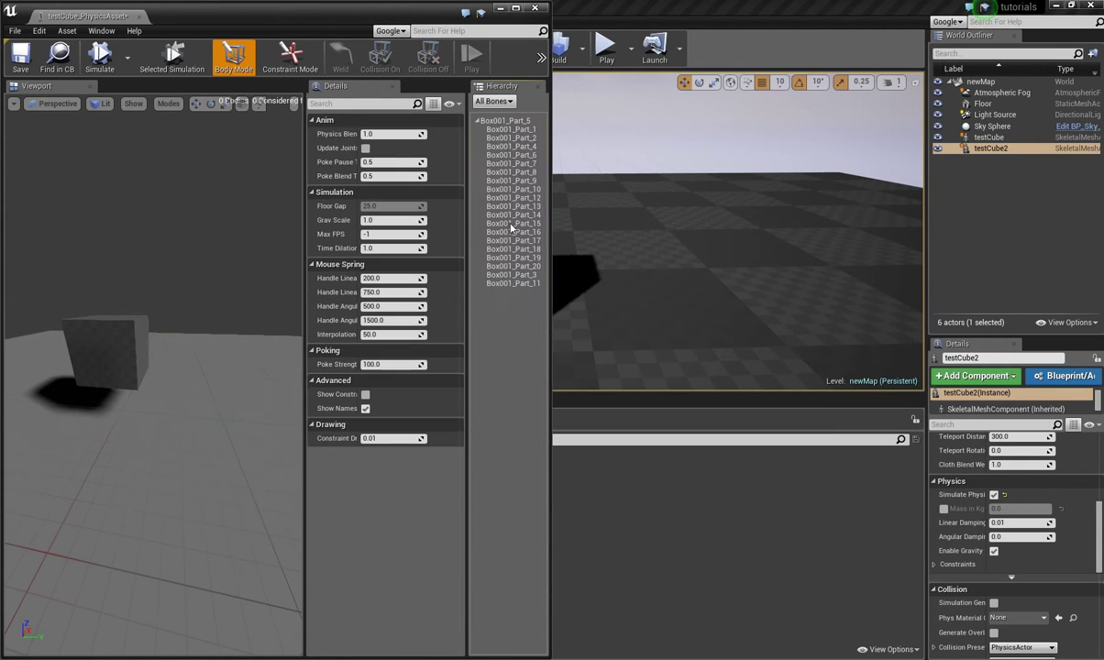
# Create new bodies for all bones with Box as the collision geometry.
pyautogui.keyDown('shift'); pyautogui.click(511, 283); pyautogui.keyUp('shift')
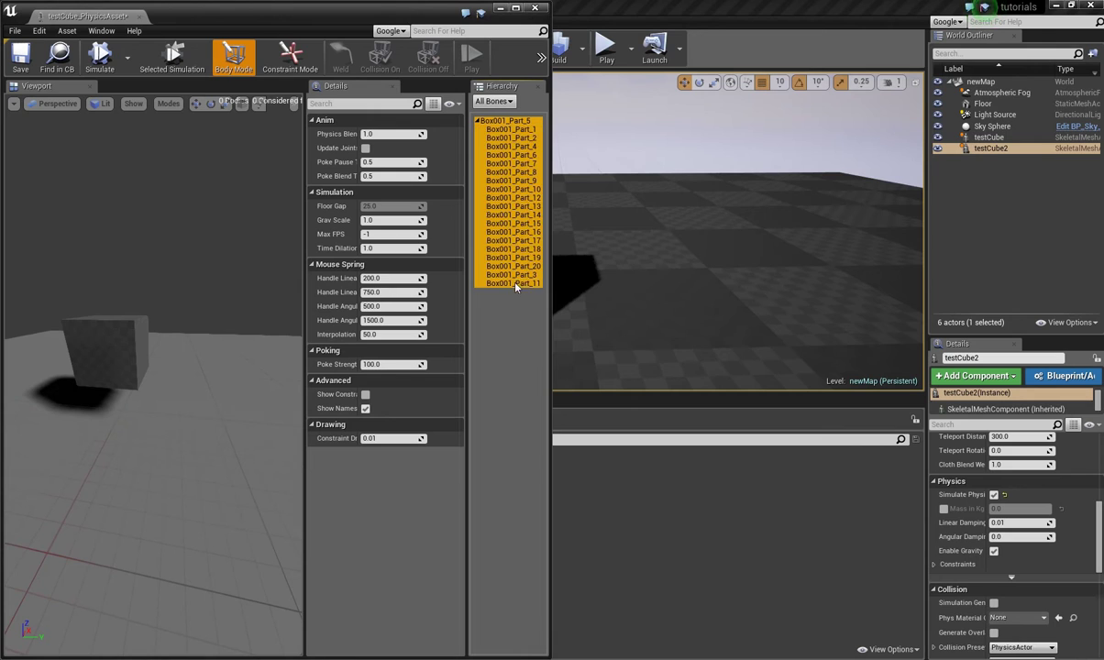
pyautogui.rightClick(515, 223)
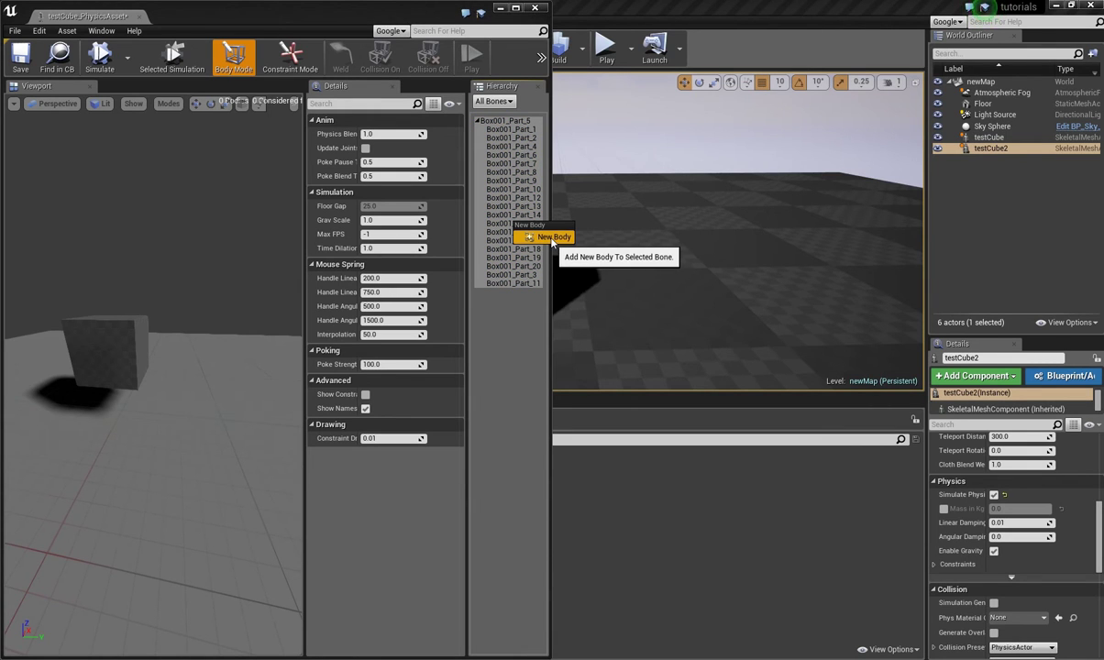
pyautogui.click(550, 237)
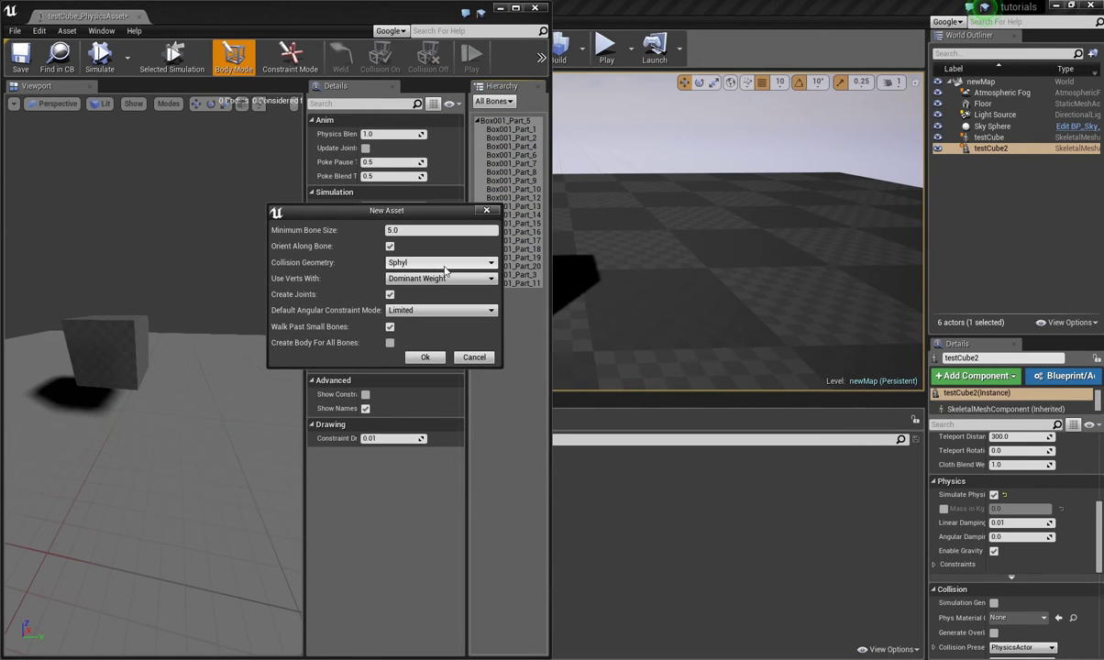
pyautogui.click(445, 264)
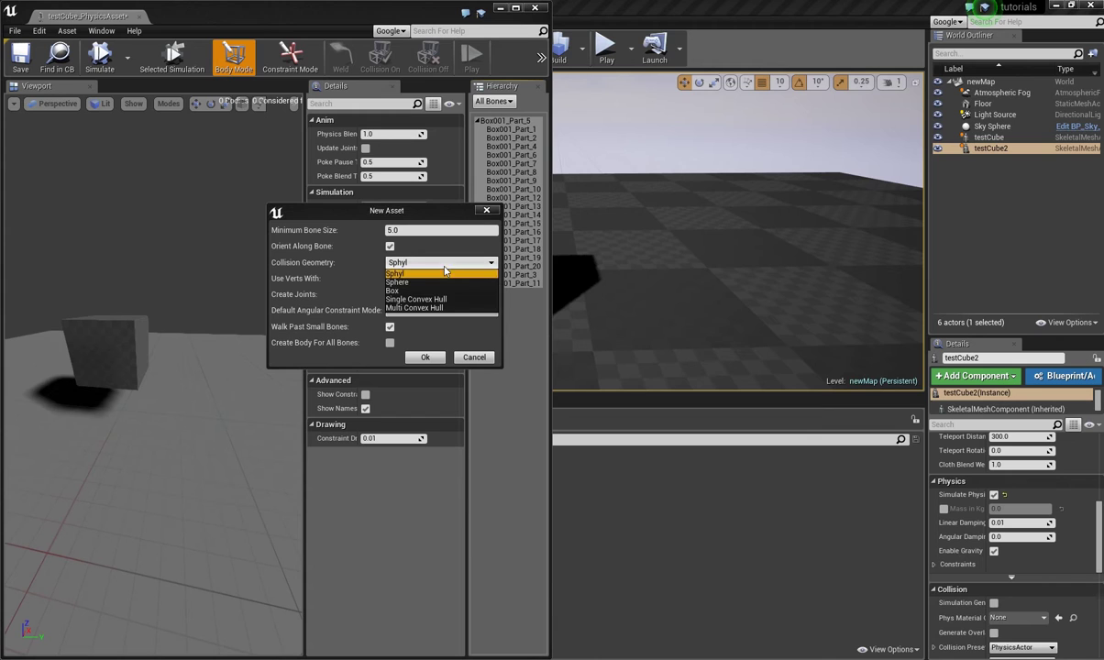
pyautogui.click(440, 275)
pyautogui.click(425, 358)
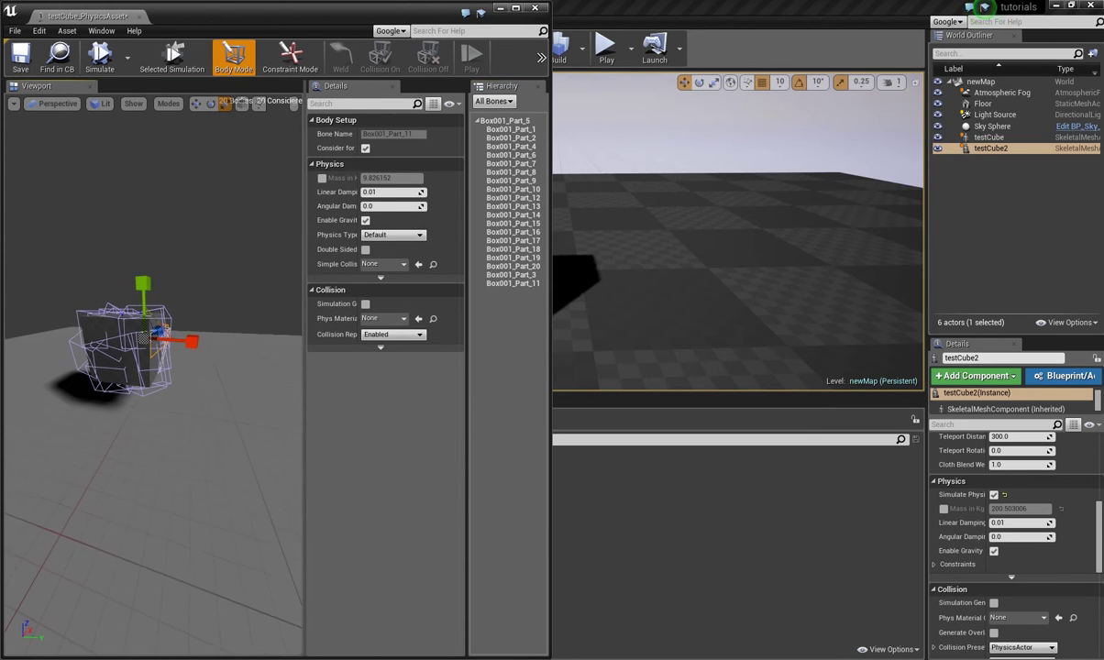
# Select the new box bodies of all bones and scale them down uniformly so they fit inside the cube.
pyautogui.click(509, 121)
pyautogui.keyDown('shift'); pyautogui.click(512, 283); pyautogui.keyUp('shift')
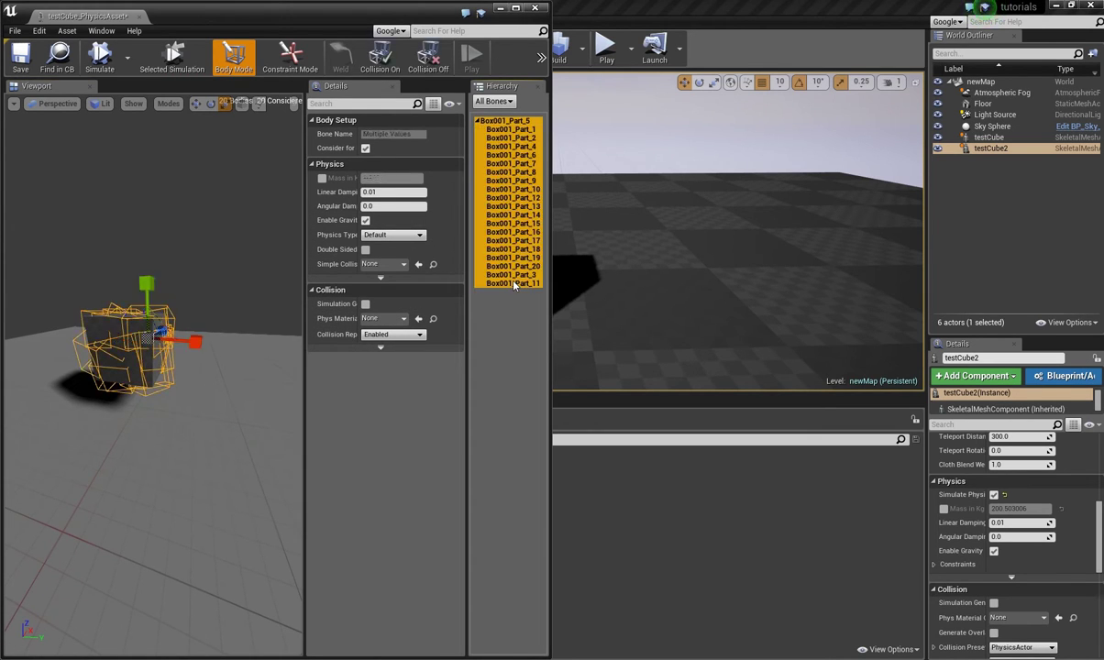
pyautogui.moveTo(157, 344); pyautogui.dragTo(121, 374)
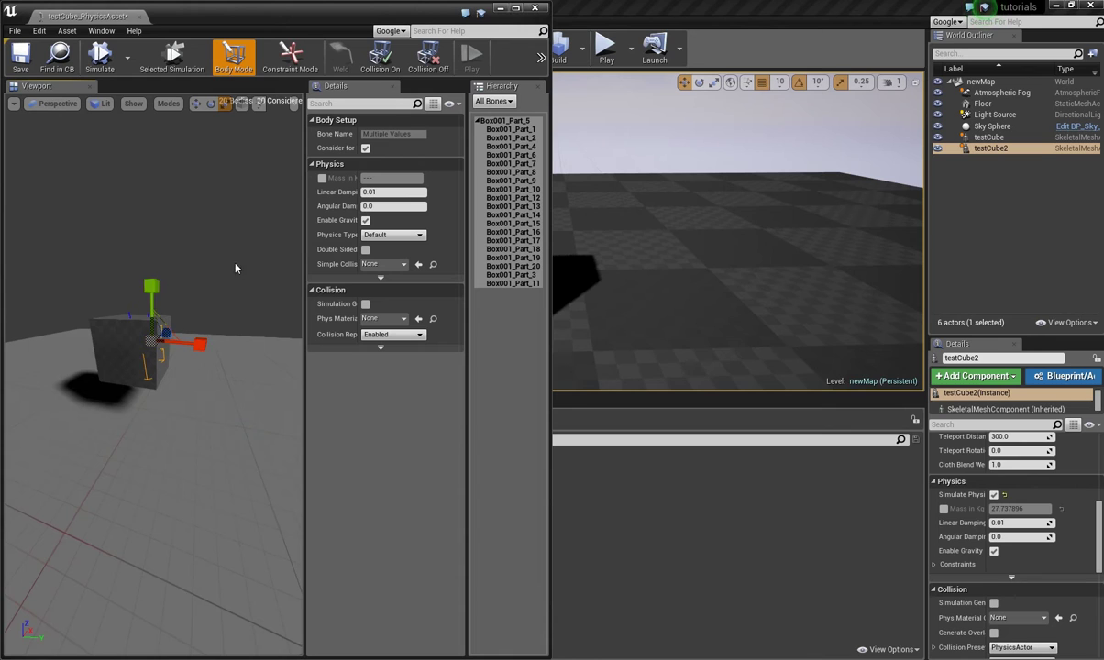
# Delete the constraints of all bones, from Box001_Part_5 to Box001_Part_11, leaving the box bodies unconnected.
pyautogui.click(290, 57)
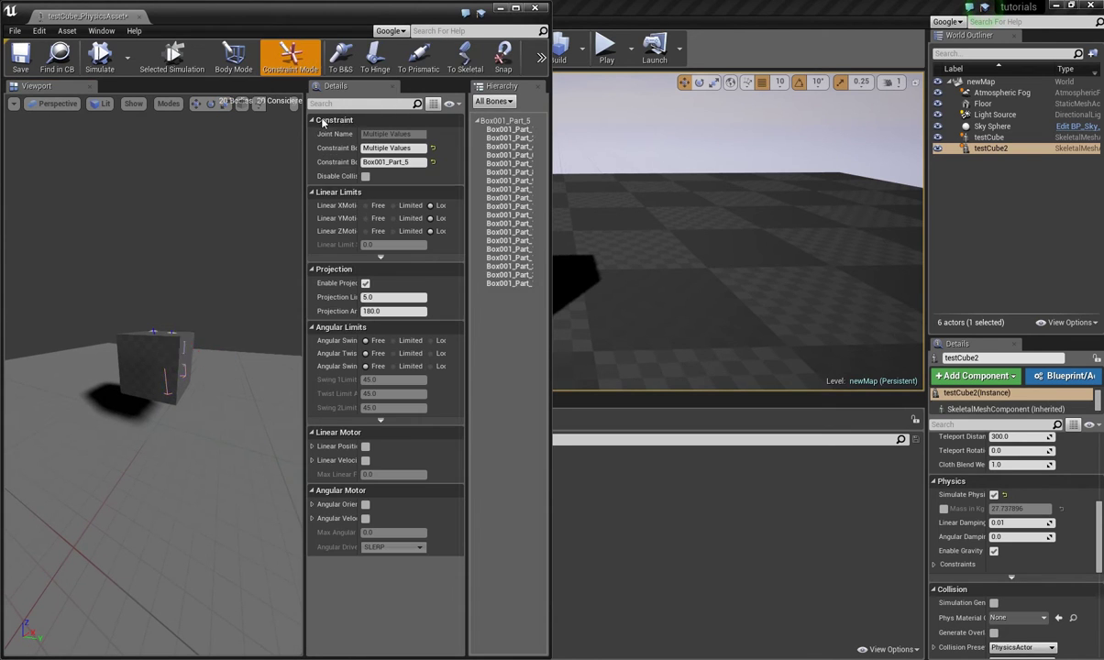
pyautogui.click(502, 121)
pyautogui.keyDown('shift'); pyautogui.click(509, 286); pyautogui.keyUp('shift')
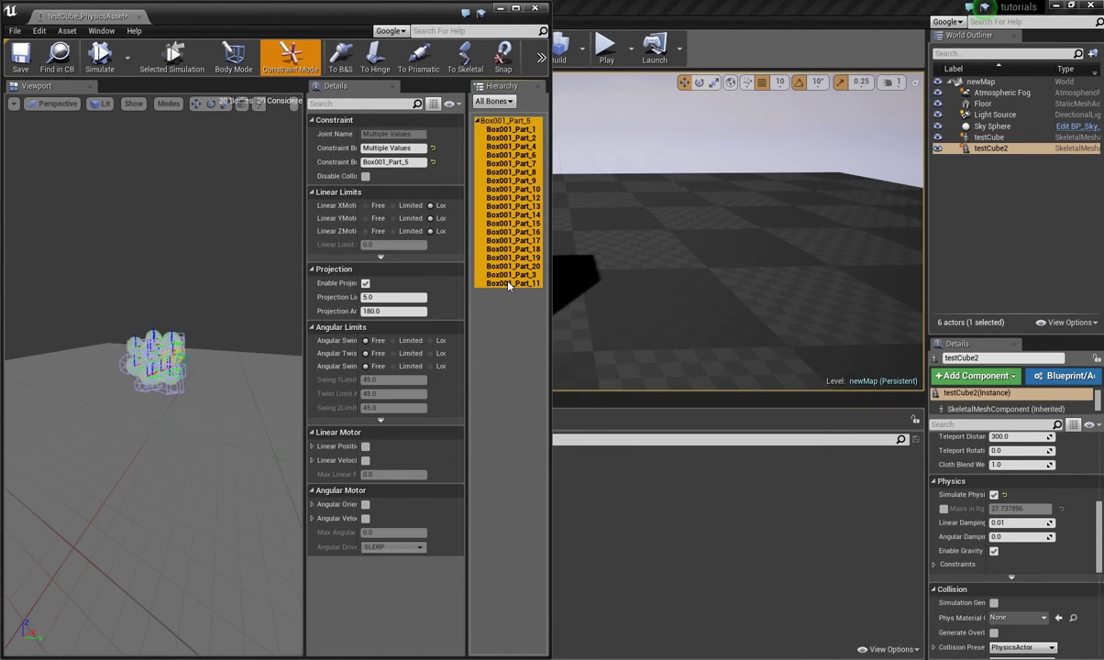
# Simulate the unconstrained box bodies several times to examine how the cube's pieces fall, and stop the simulation.
pyautogui.click(101, 56)
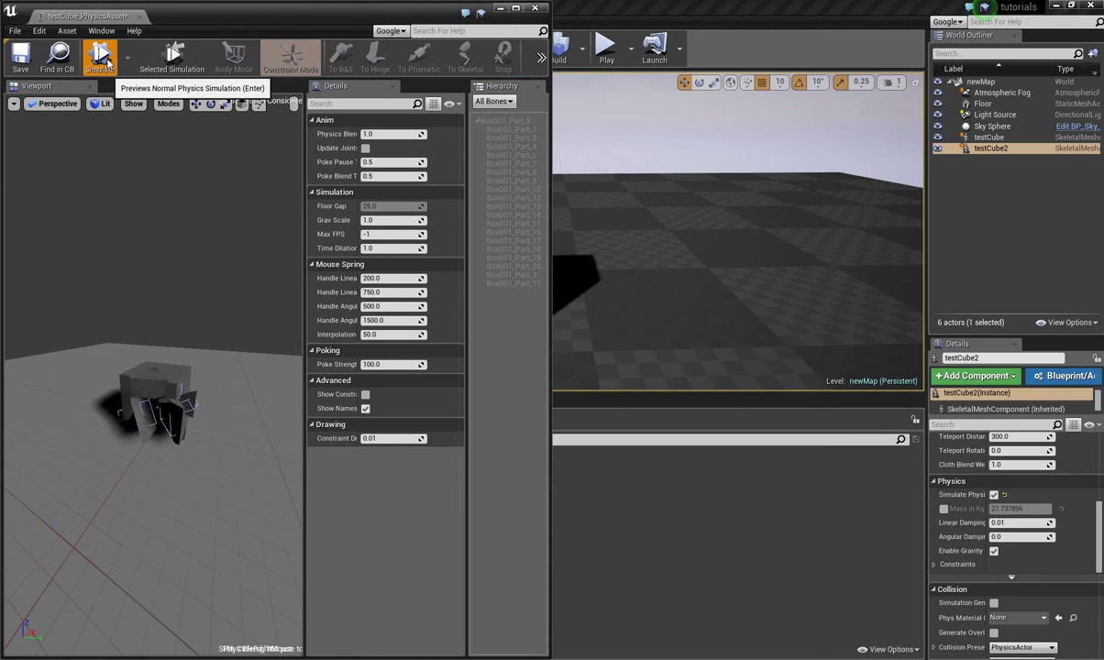
pyautogui.moveTo(181, 227); pyautogui.dragTo(175, 234, button='right')
pyautogui.press('w')
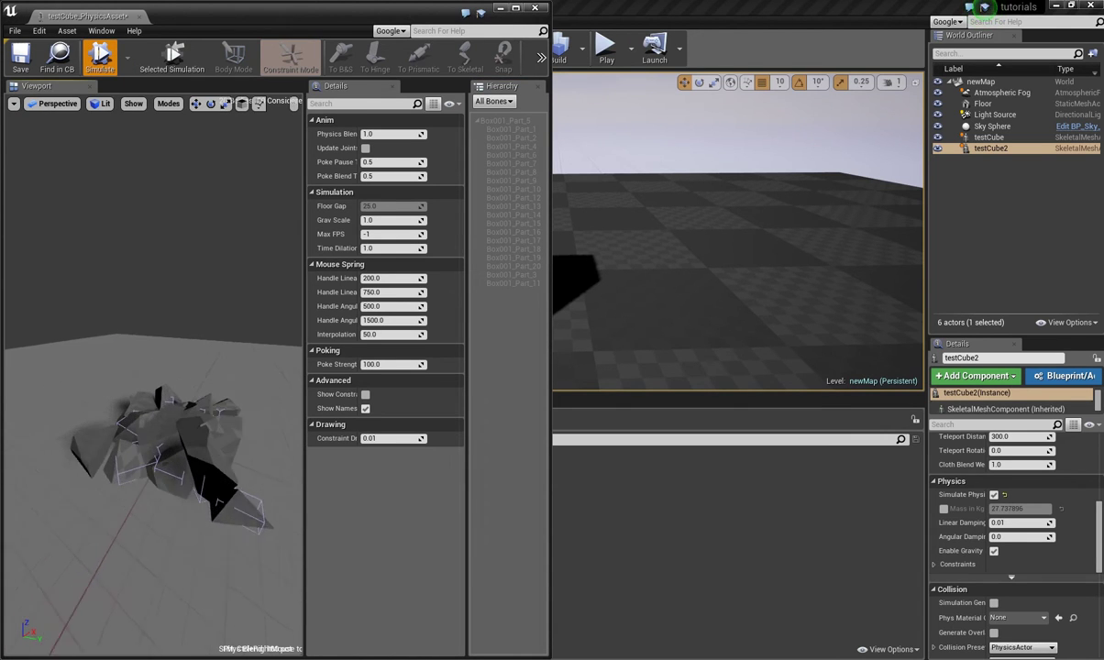
pyautogui.moveTo(156, 239); pyautogui.dragTo(156, 220)
pyautogui.click(102, 64)
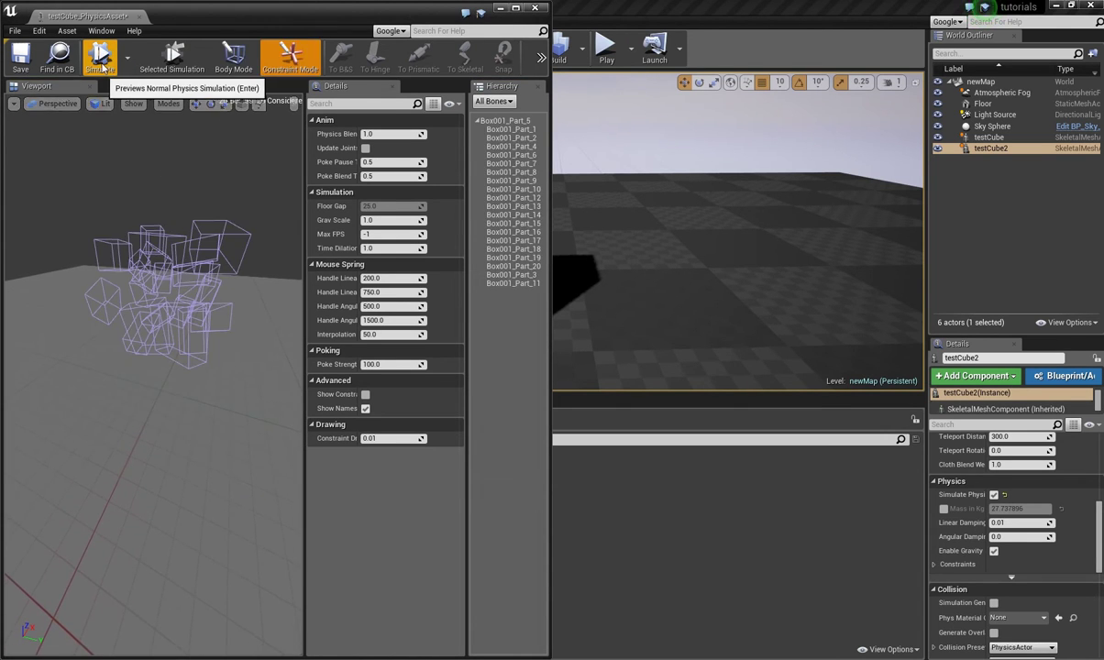
pyautogui.click(102, 64)
pyautogui.click(103, 64)
pyautogui.click(229, 55)
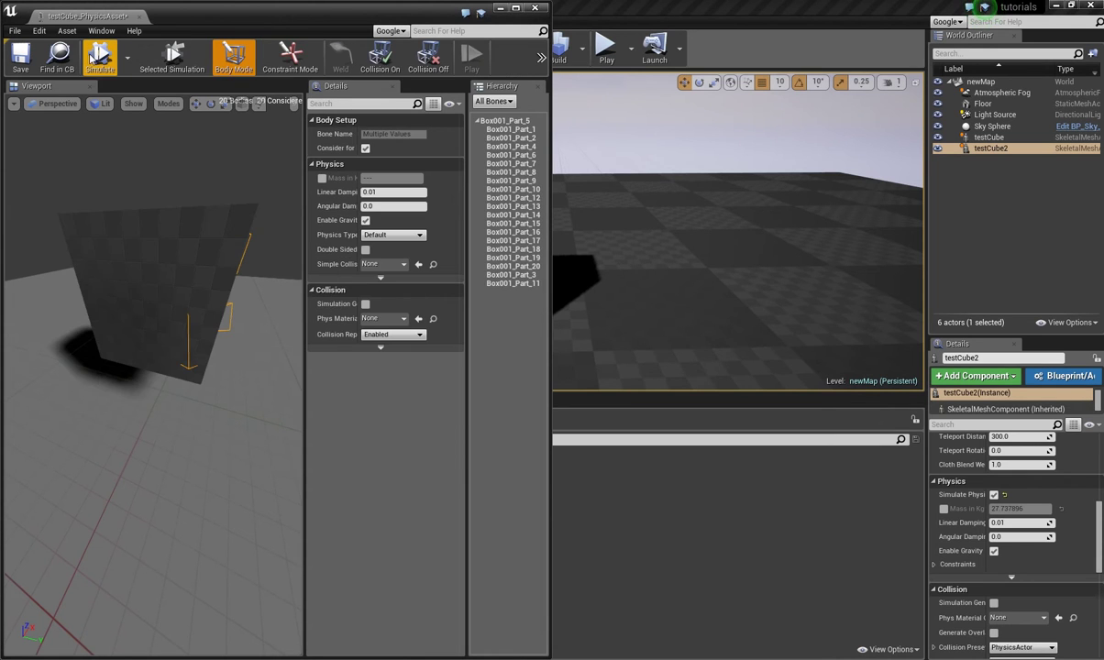
pyautogui.click(97, 60)
pyautogui.click(107, 70)
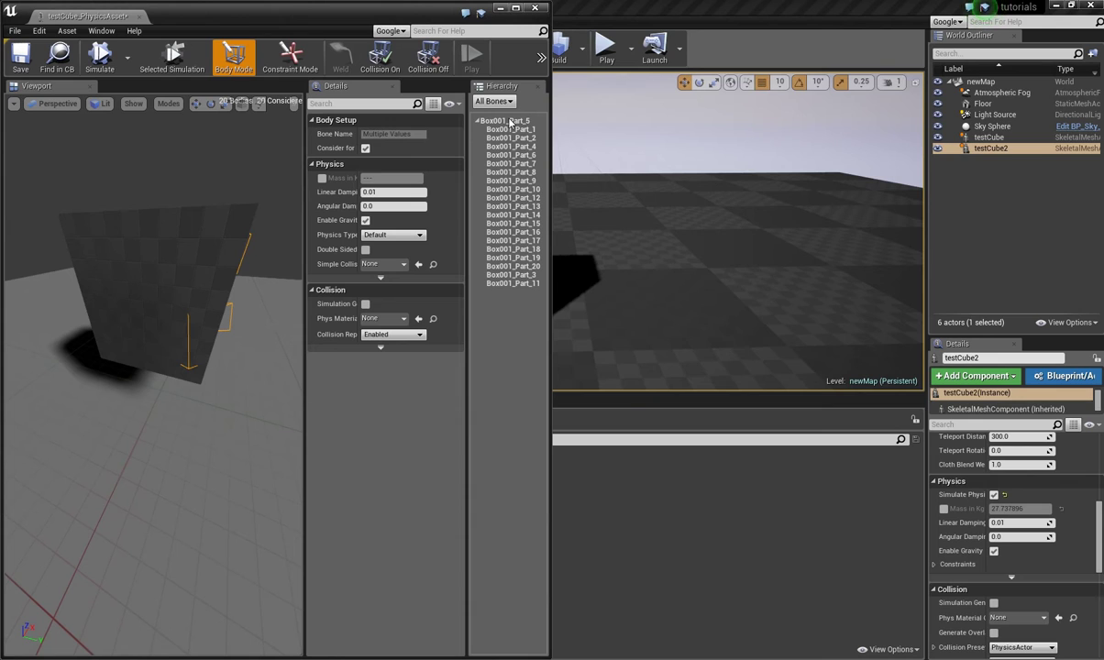
# Delete the box collision bodies of all bones in Body Mode, from Box001_Part_5 to Box001_Part_11.
pyautogui.keyDown('shift'); pyautogui.click(520, 284); pyautogui.keyUp('shift')
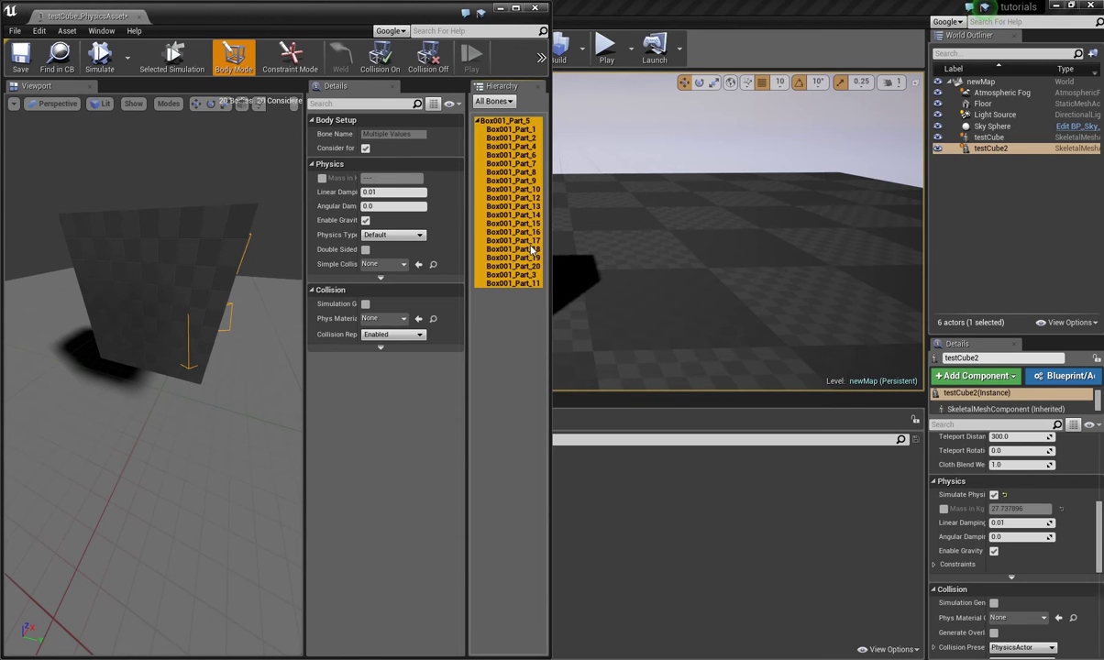
pyautogui.click(508, 120)
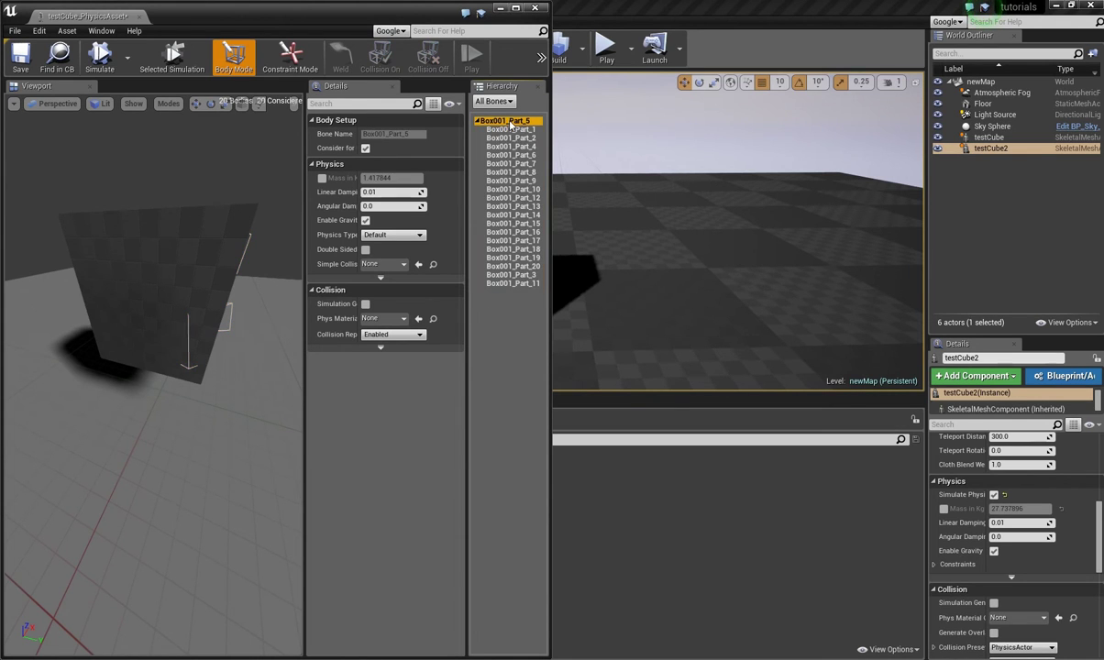
pyautogui.keyDown('shift'); pyautogui.click(513, 283); pyautogui.keyUp('shift')
pyautogui.press('Escape')
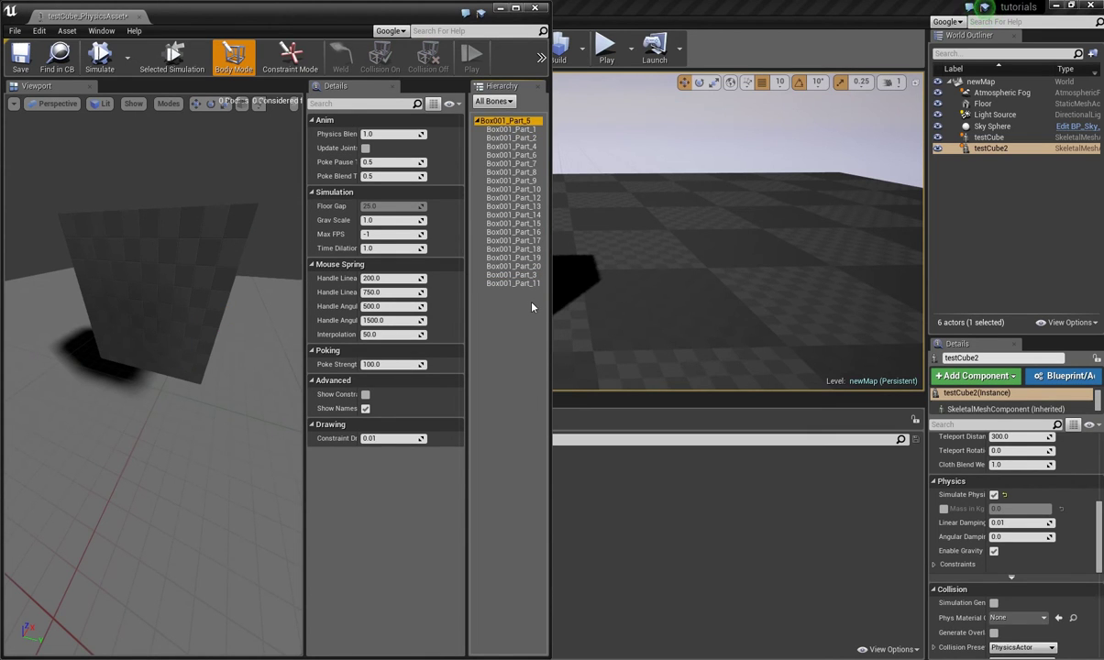
# Create new bodies for all bones with Single Convex Hull as the collision geometry.
pyautogui.rightClick(511, 211)
pyautogui.click(530, 220)
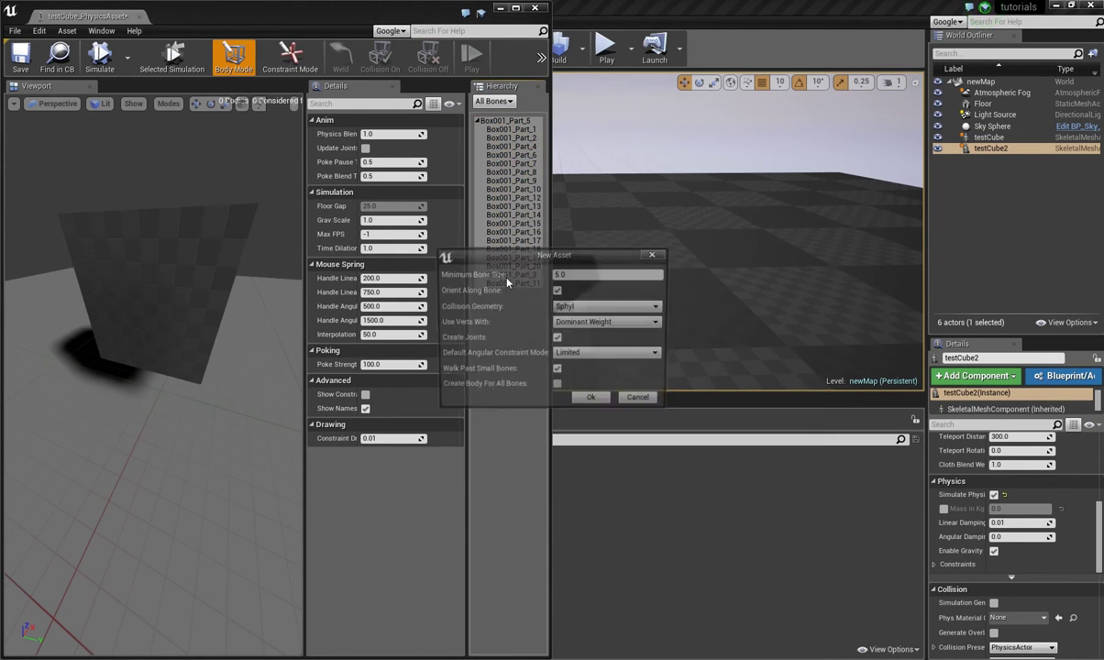
pyautogui.click(466, 269)
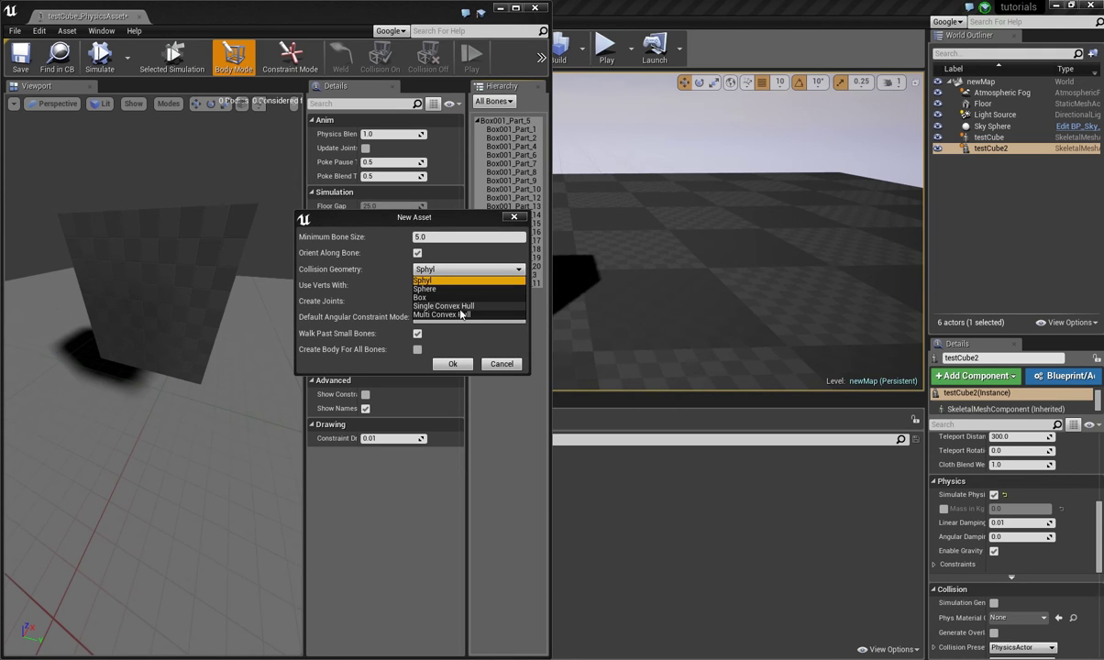
pyautogui.click(444, 305)
pyautogui.click(453, 364)
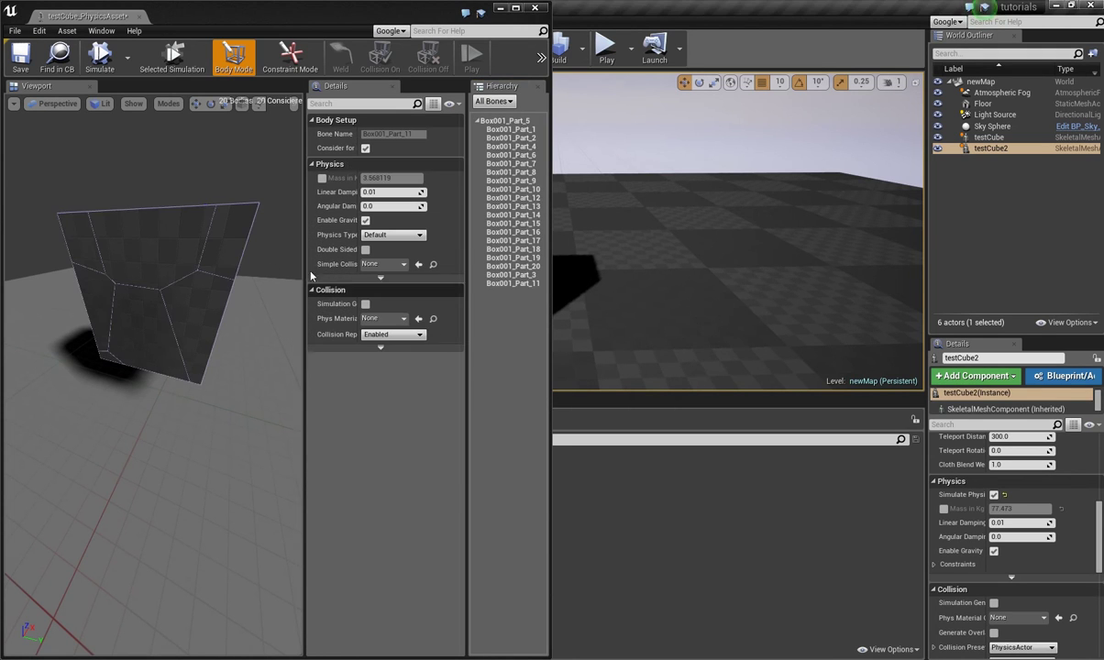
# Simulate the cube with the convex hull bodies still constrained to check how it behaves, and stop the simulation.
pyautogui.moveTo(256, 265)
pyautogui.mouseDown(button='right')
pyautogui.moveTo(261, 289)
pyautogui.moveTo(271, 289)
pyautogui.moveTo(279, 279)
pyautogui.moveTo(257, 265)
pyautogui.mouseUp(button='right')
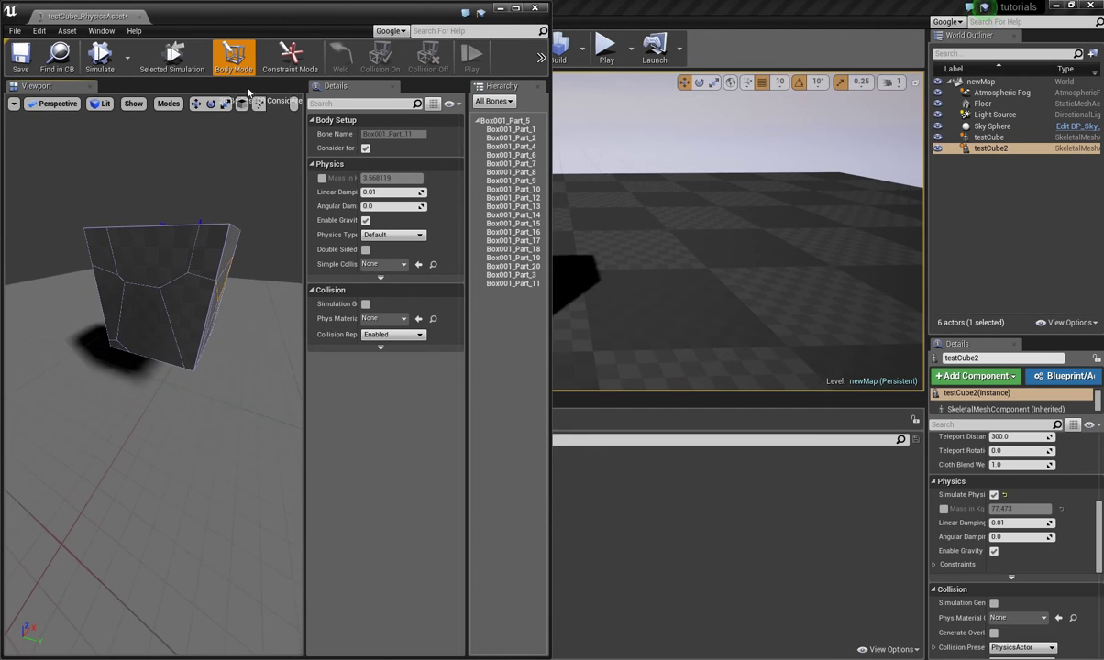
pyautogui.click(107, 62)
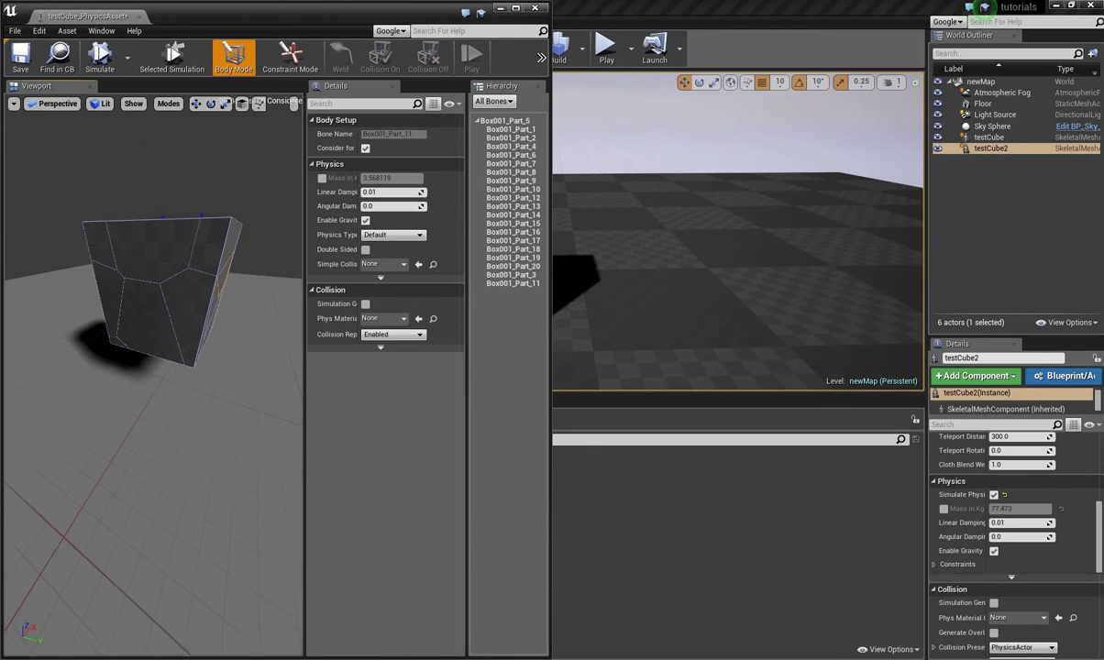
pyautogui.click(100, 62)
# Delete the constraints between all the convex hull bodies and return to Body Mode.
pyautogui.click(292, 61)
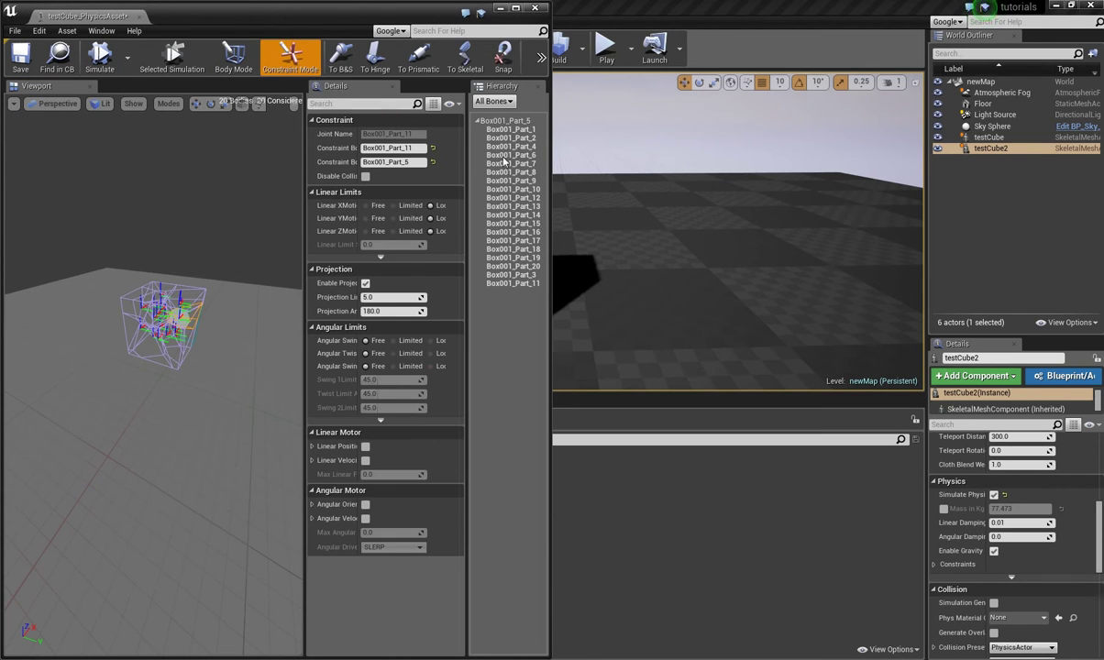
pyautogui.click(510, 121)
pyautogui.keyDown('shift'); pyautogui.click(522, 284); pyautogui.keyUp('shift')
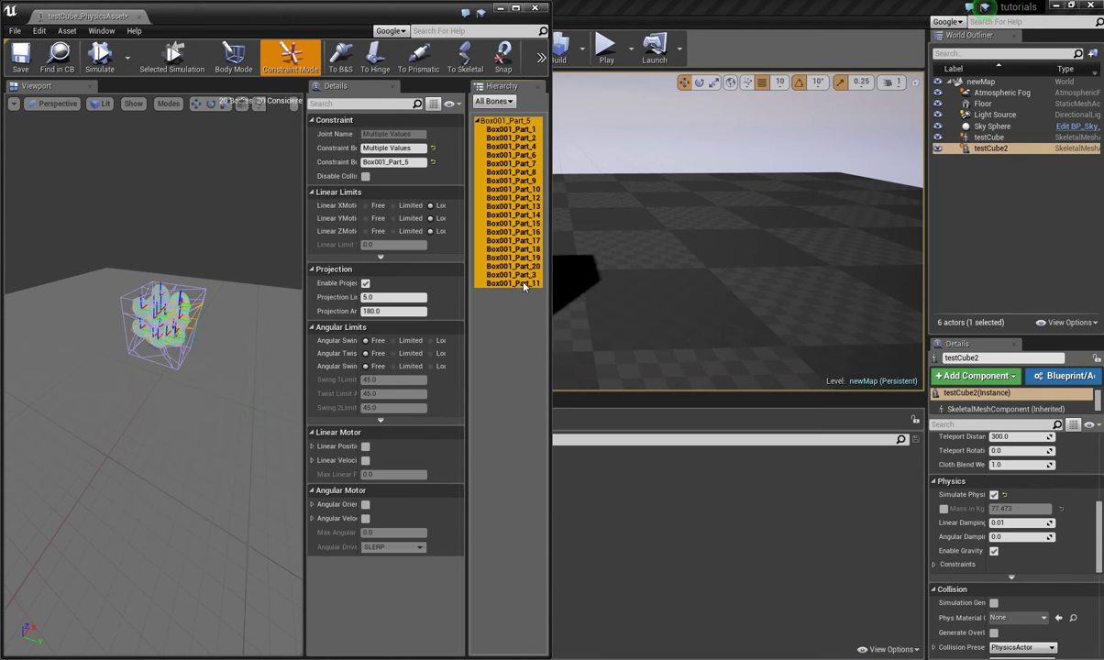
pyautogui.press('Delete')
pyautogui.click(233, 57)
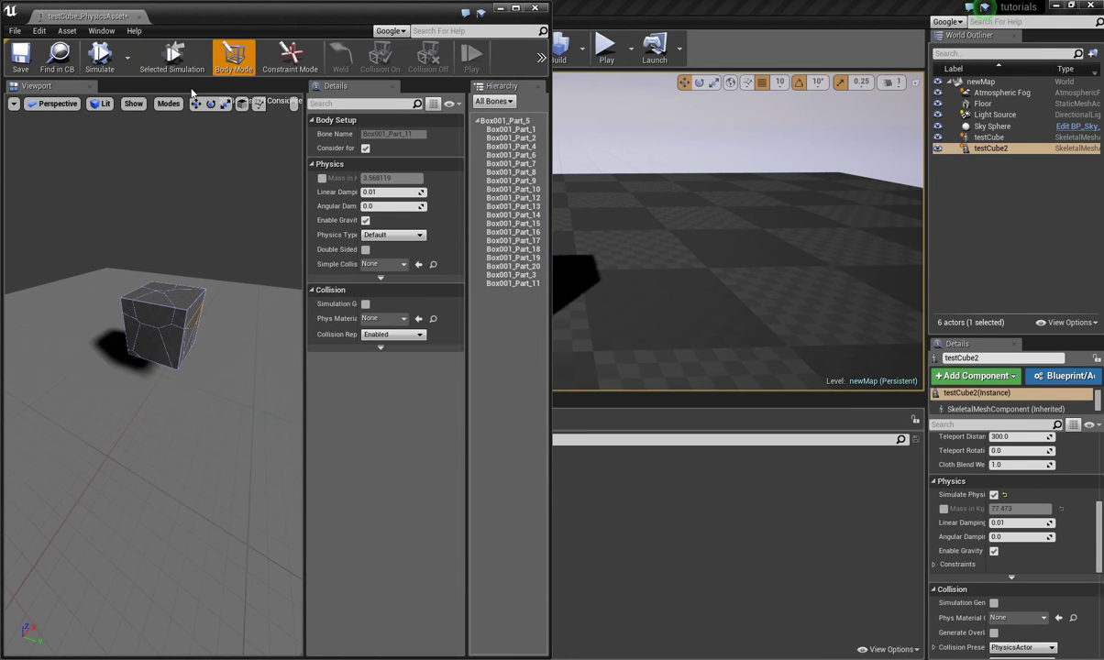
# Simulate the unconstrained convex hull bodies, then save the physics asset and close its editor.
pyautogui.click(109, 63)
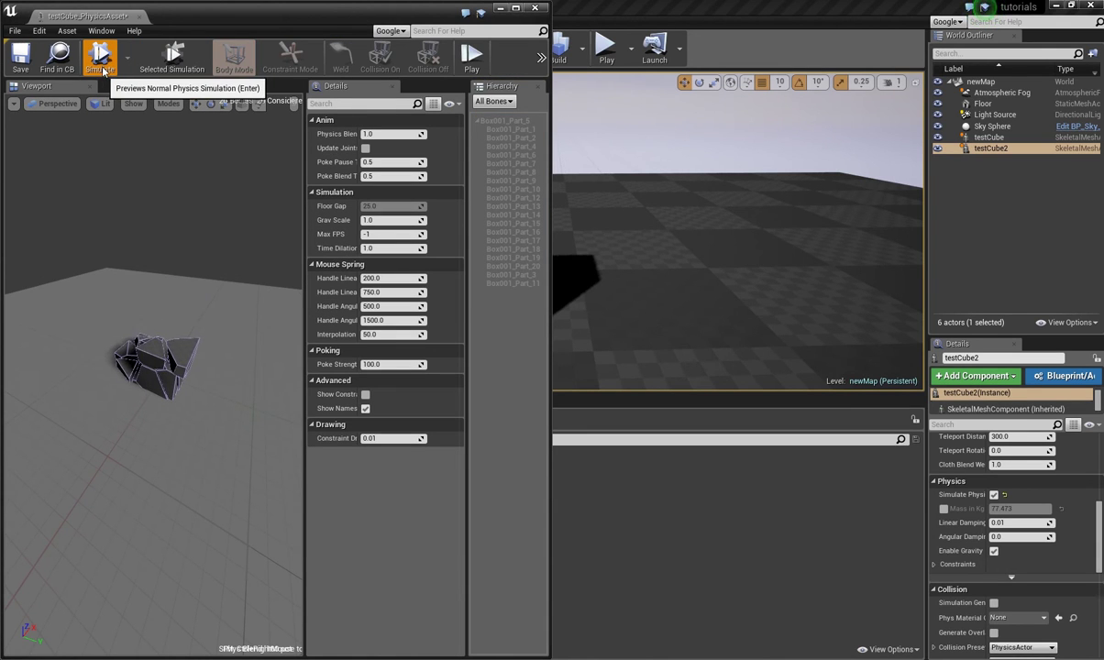
pyautogui.click(92, 69)
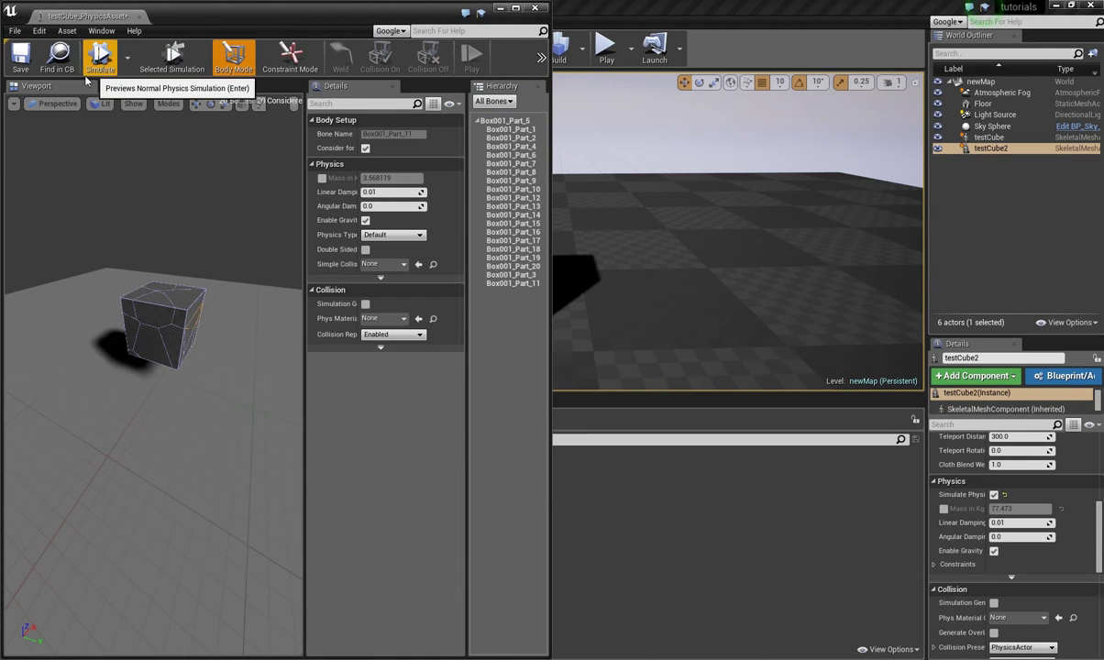
pyautogui.click(536, 9)
# Test-play the level with testCube2 on the floor, then raise it well above the floor and test-play again.
pyautogui.click(605, 48)
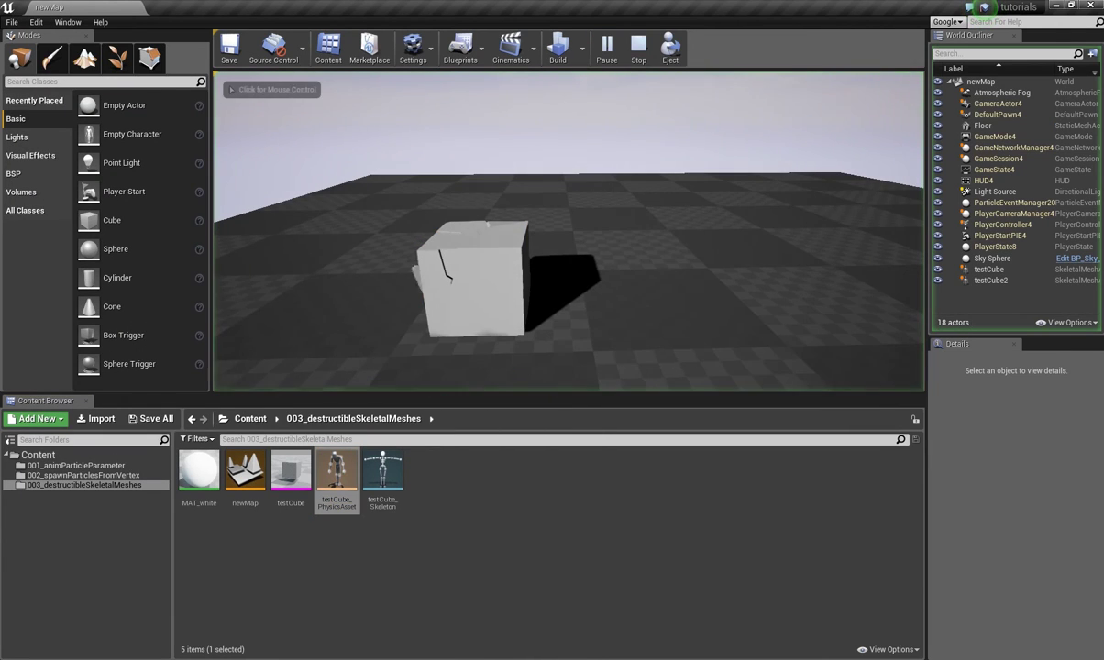
pyautogui.click(638, 48)
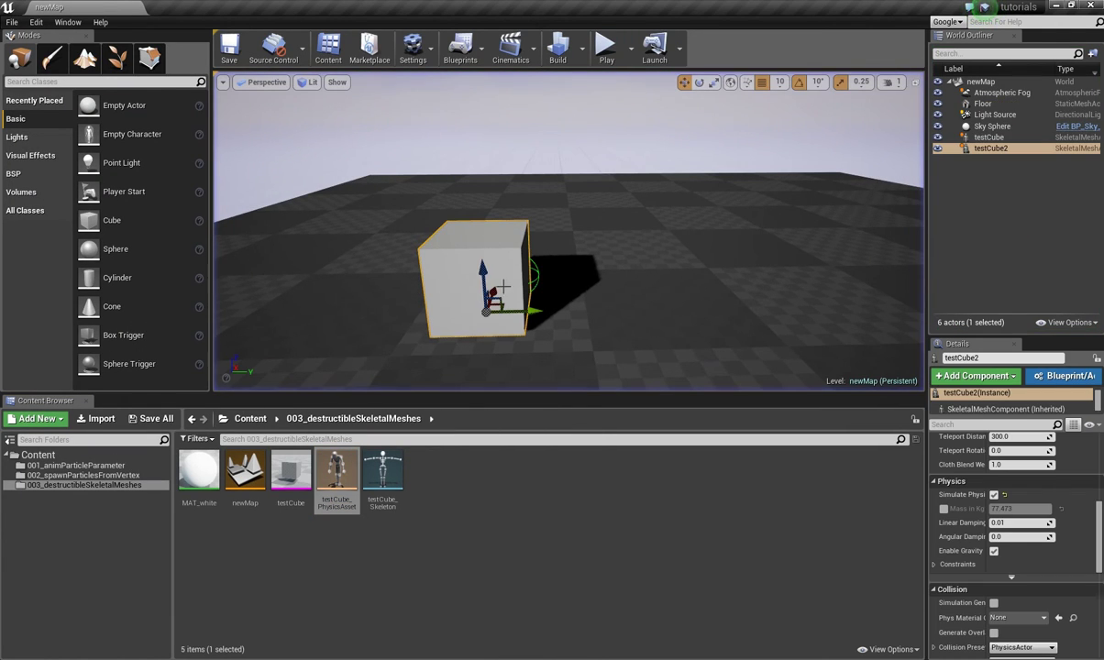
pyautogui.moveTo(483, 275); pyautogui.dragTo(470, 188)
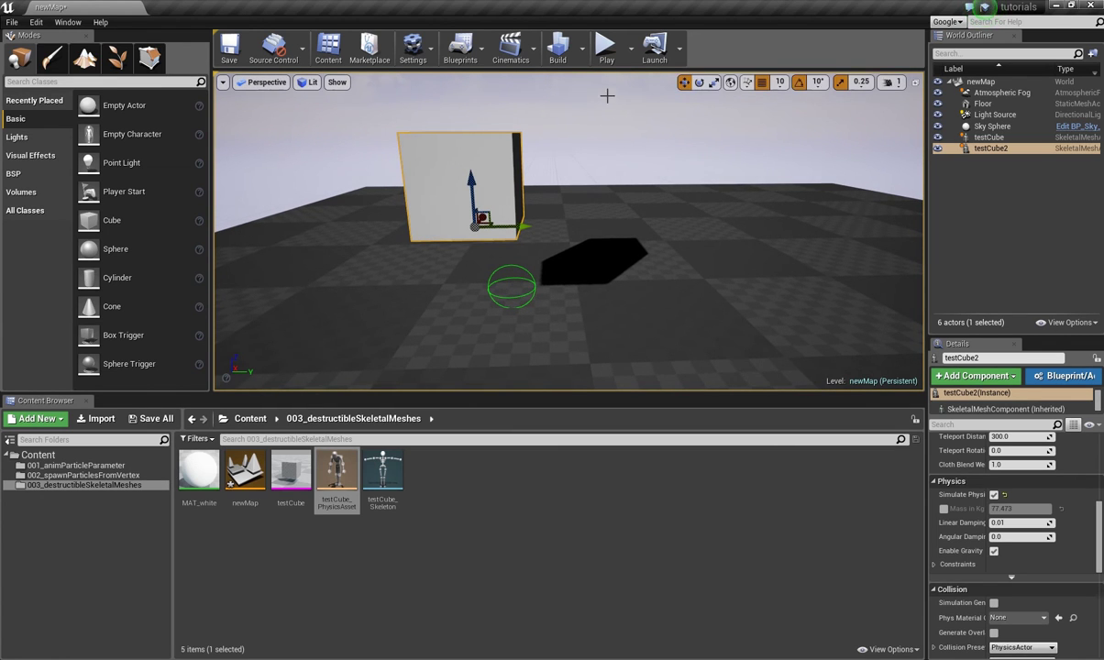
pyautogui.click(607, 53)
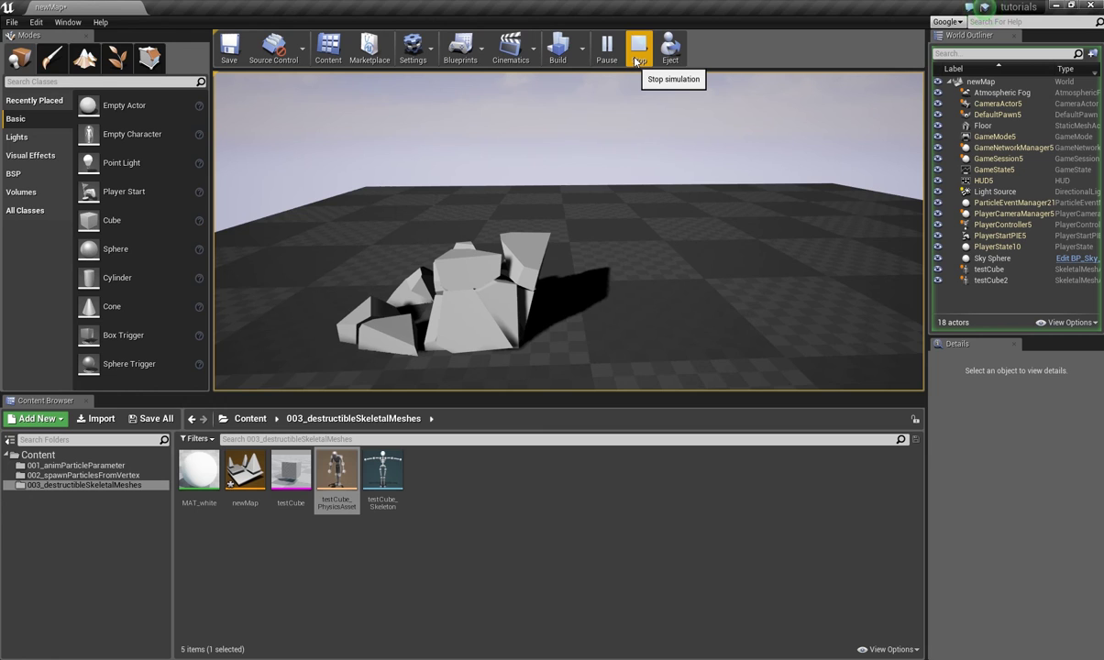
pyautogui.click(638, 51)
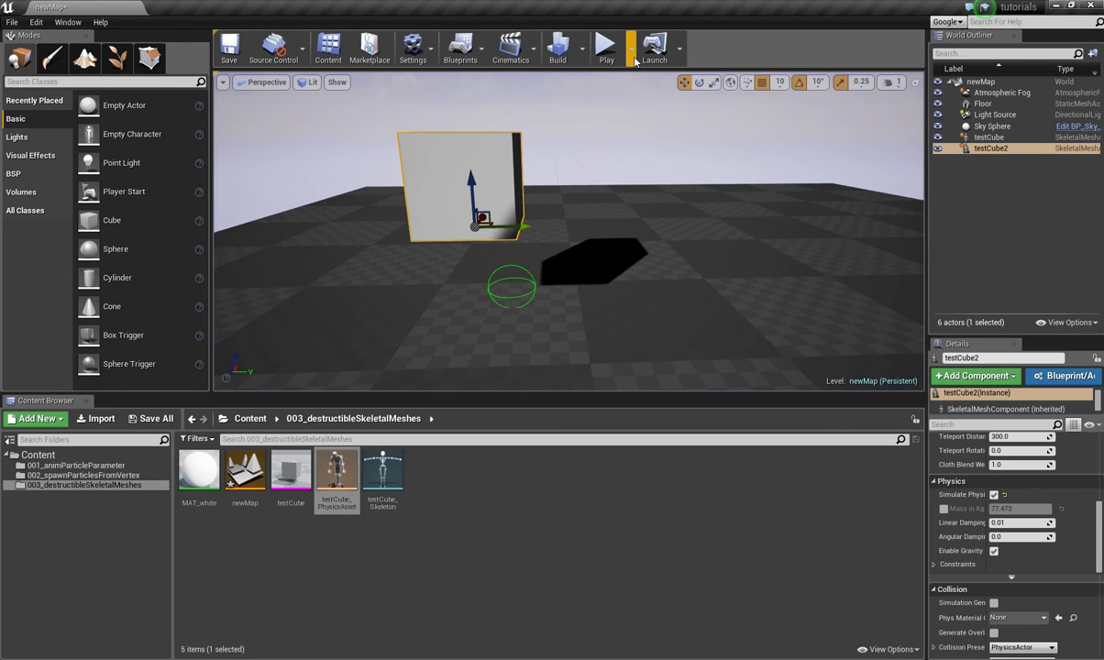